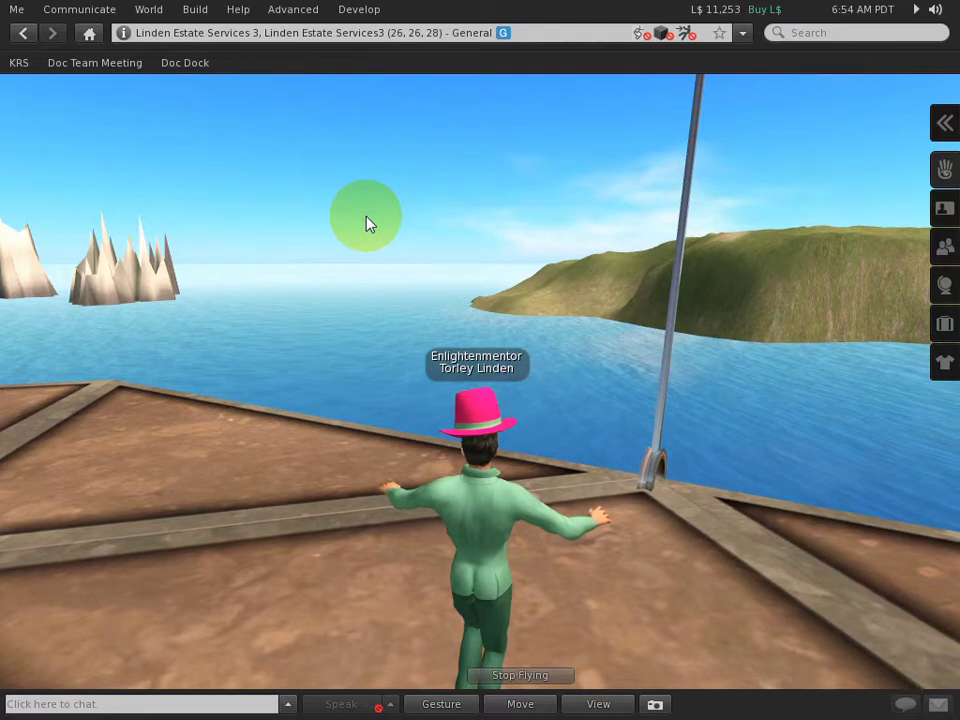
Select and copy the full web SLurl of the current location from the location bar
left_click(535, 30)
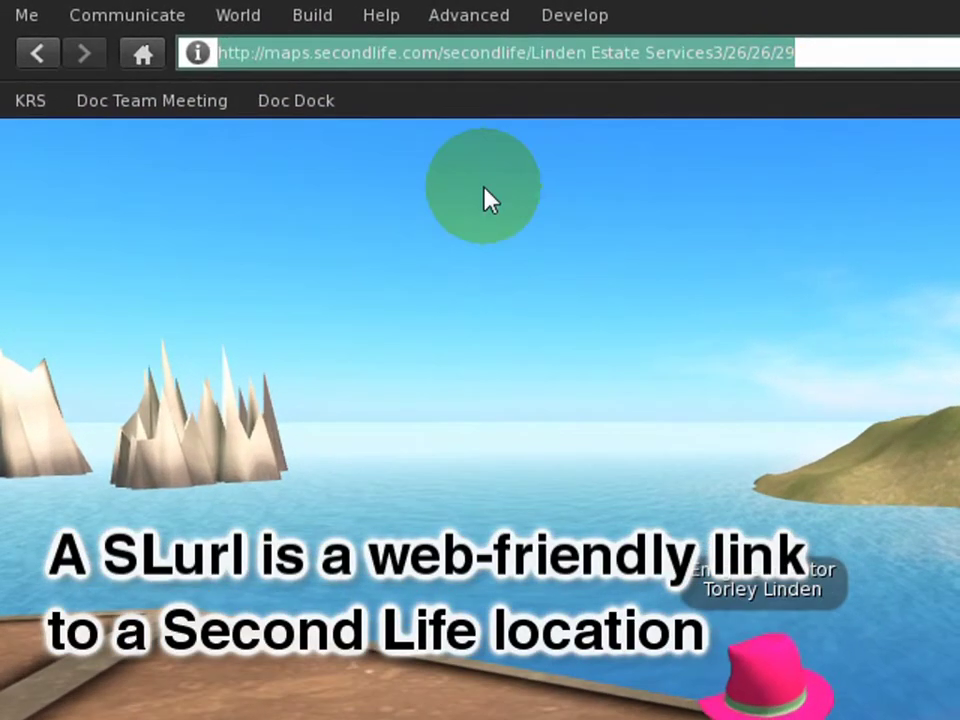
left_click(856, 58)
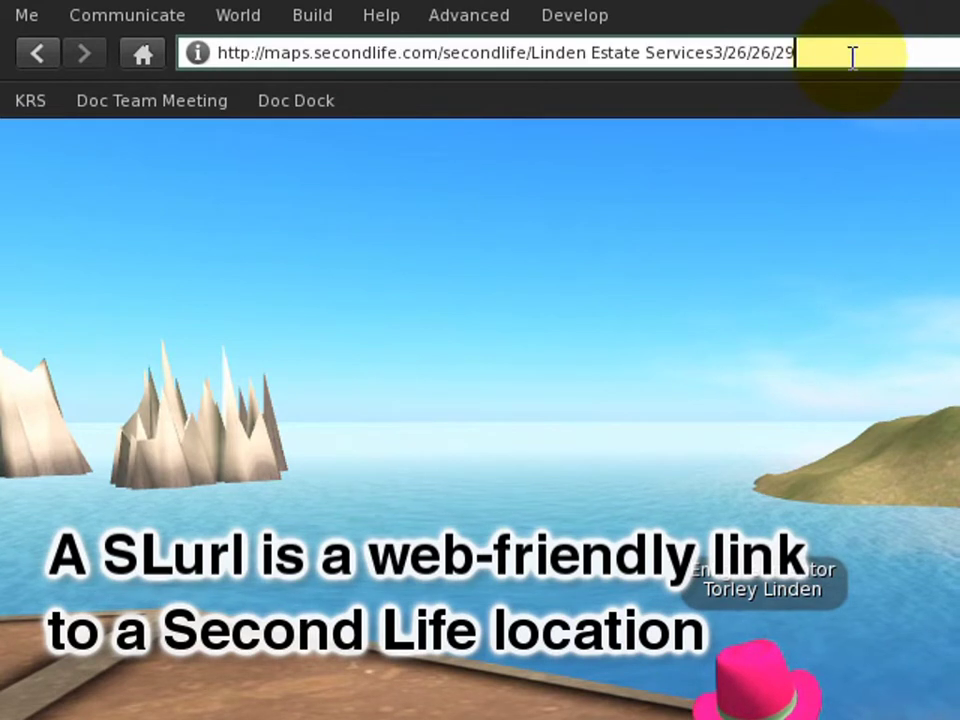
left_click_drag(852, 57, 147, 45)
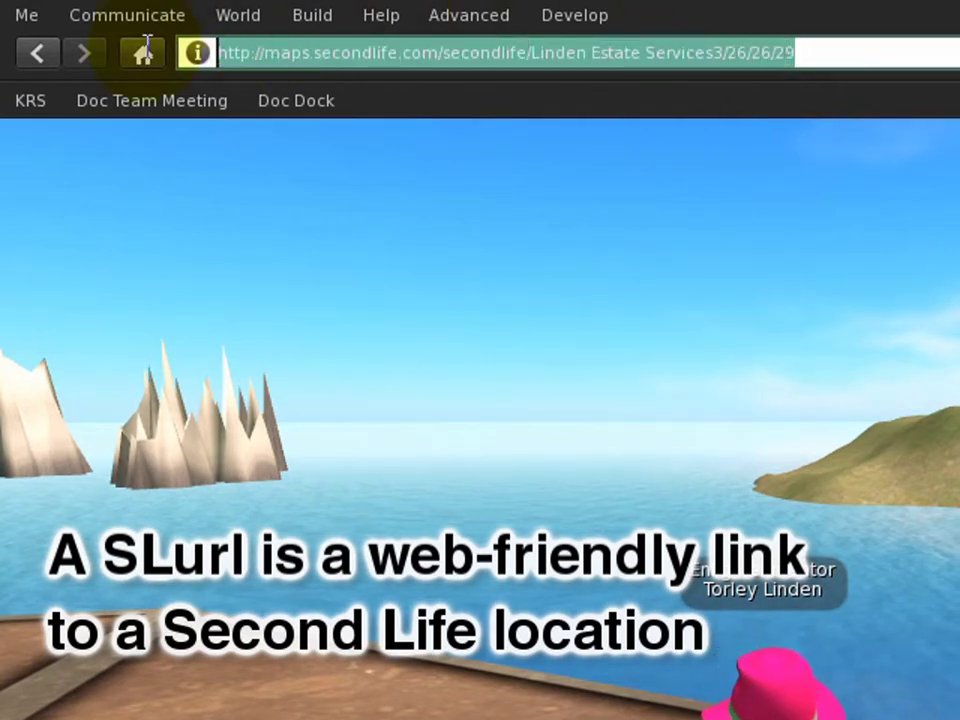
right_click(530, 60)
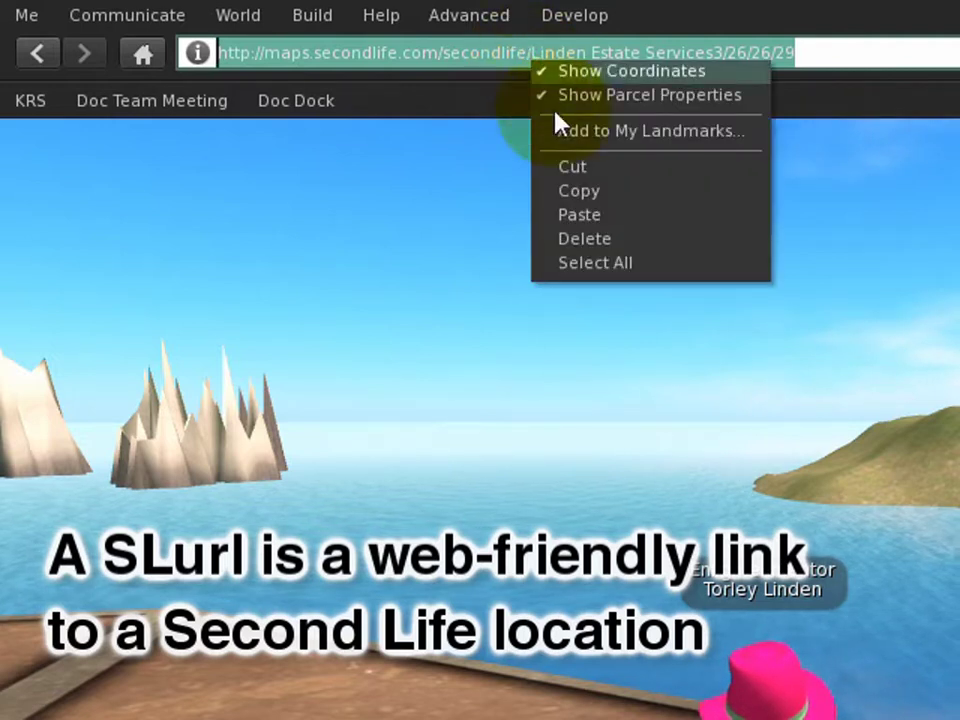
left_click(632, 208)
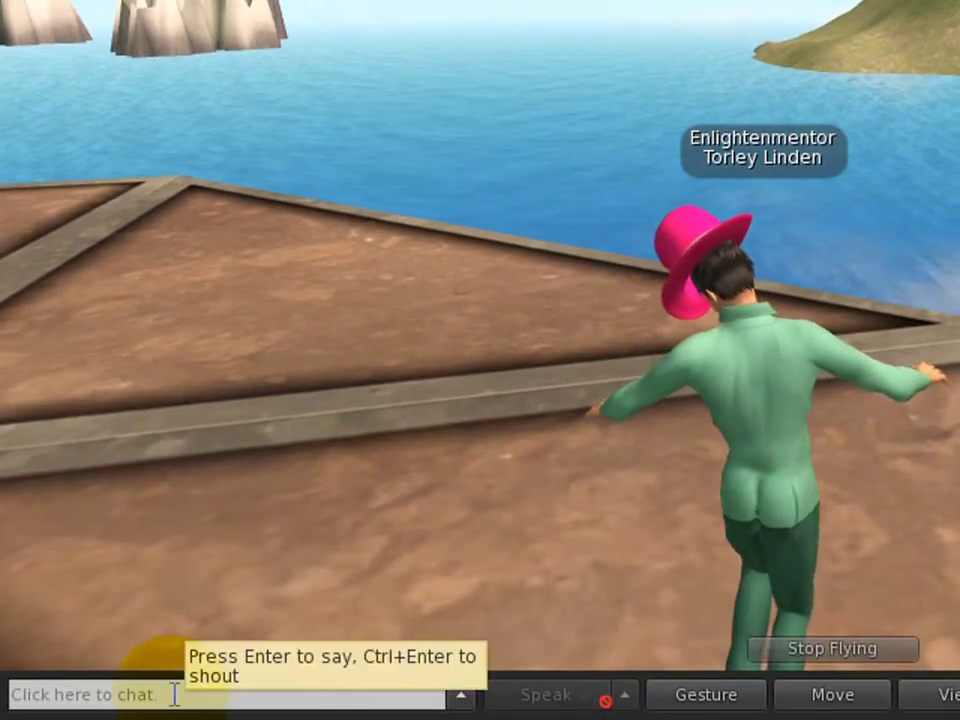
Paste the copied SLurl into nearby chat and send it as a Linden Estate Services3 link
left_click(175, 694)
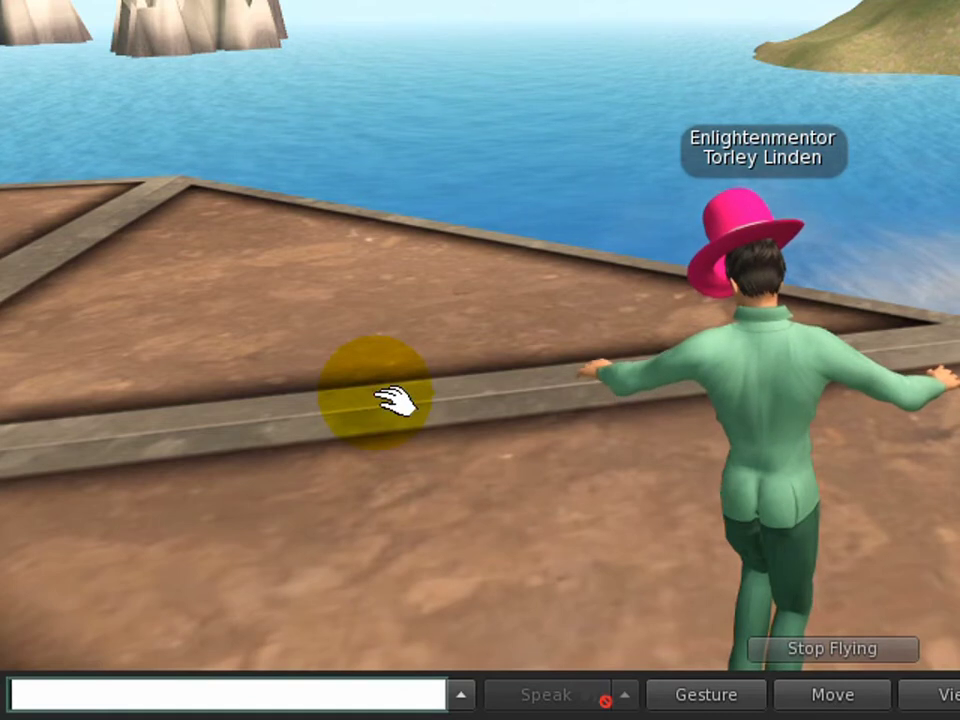
key("ctrl+v")
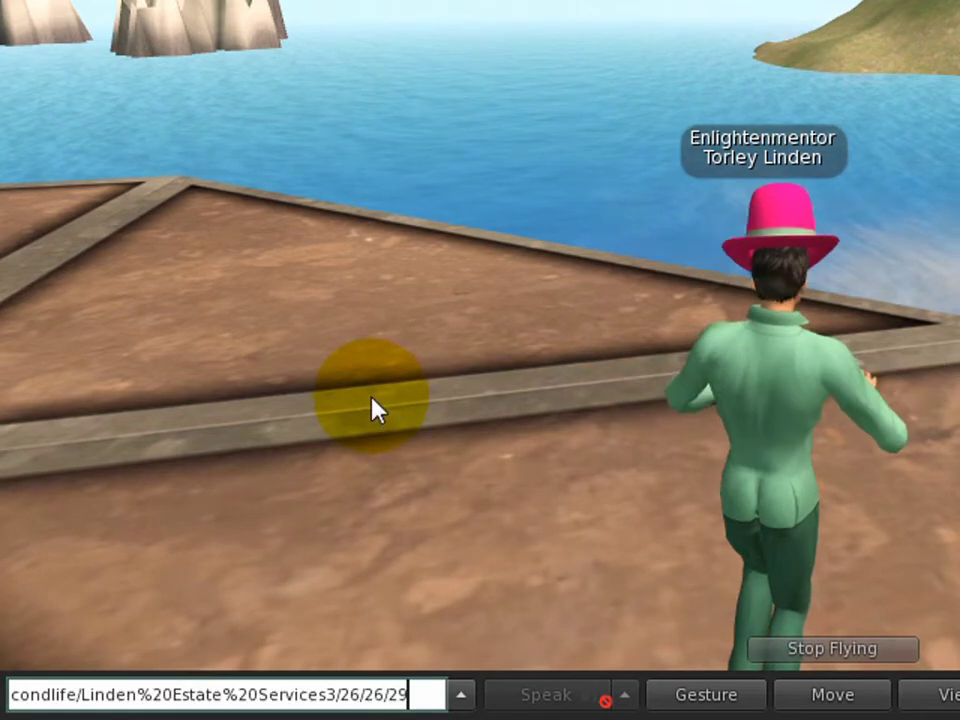
key("Return")
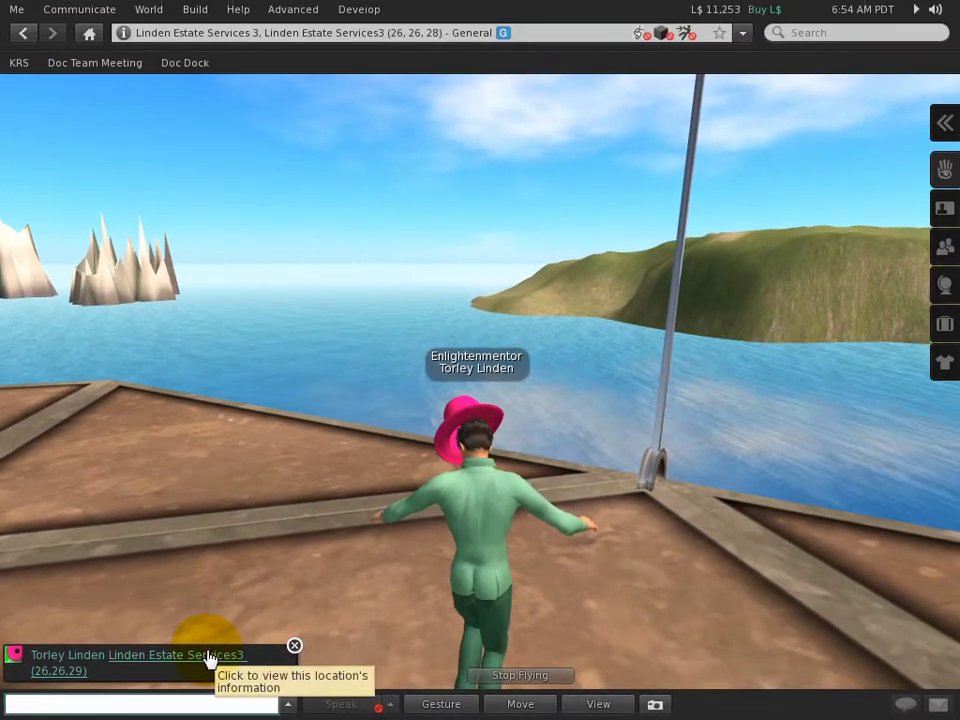
Teleport to Linden Estate Services3 (26, 26, 29) from the chat link's place profile, then fly forward
left_click(334, 618)
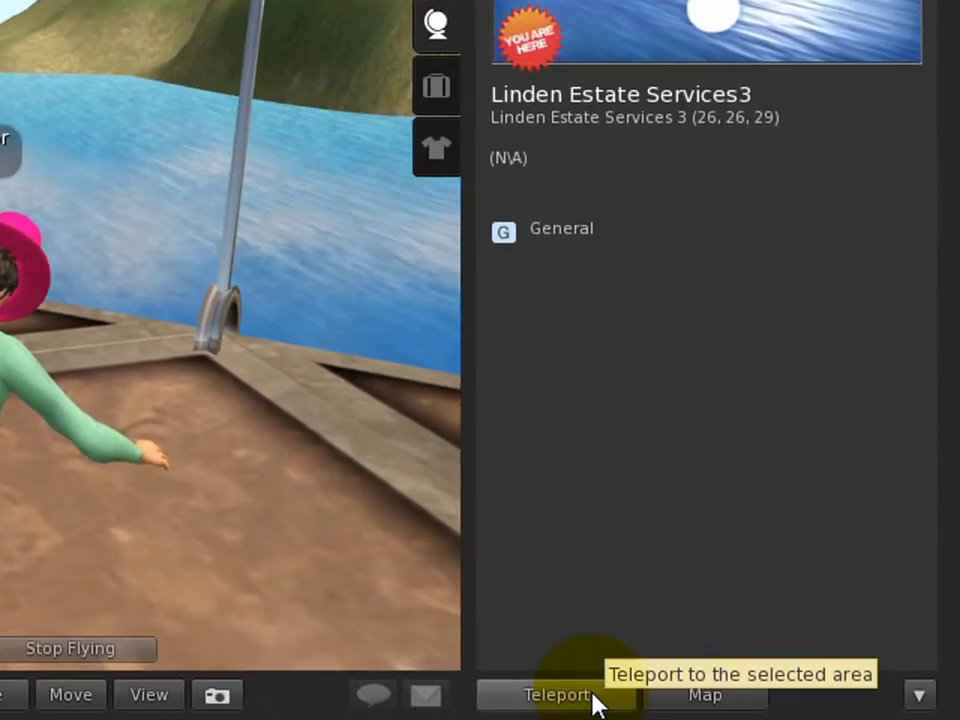
left_click(460, 573)
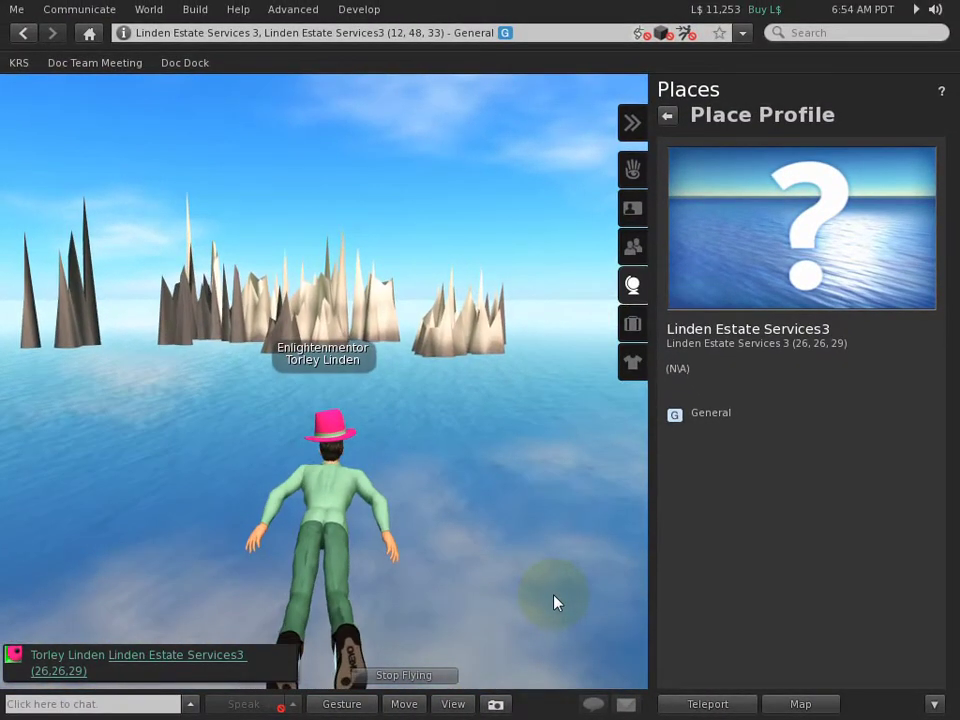
left_click(742, 706)
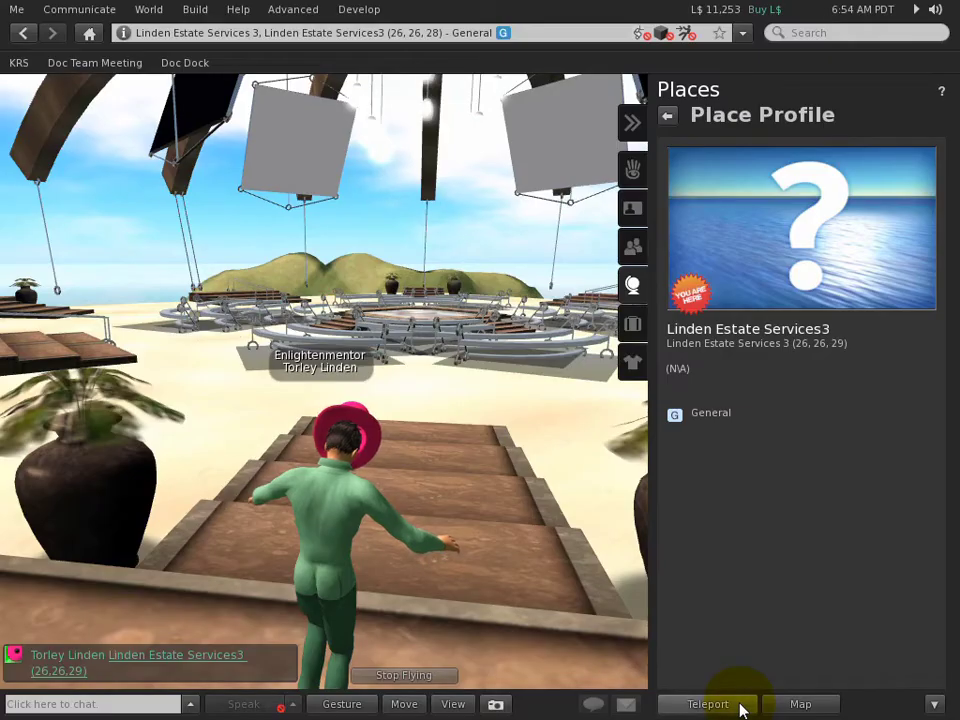
key("Up")
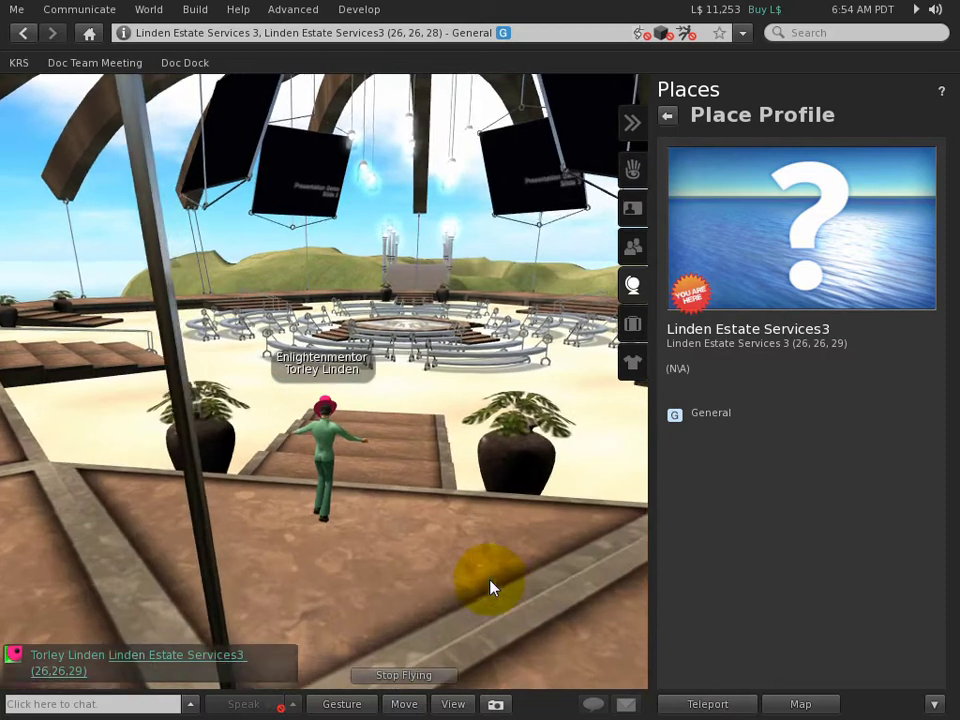
key("Right")
key("Right")
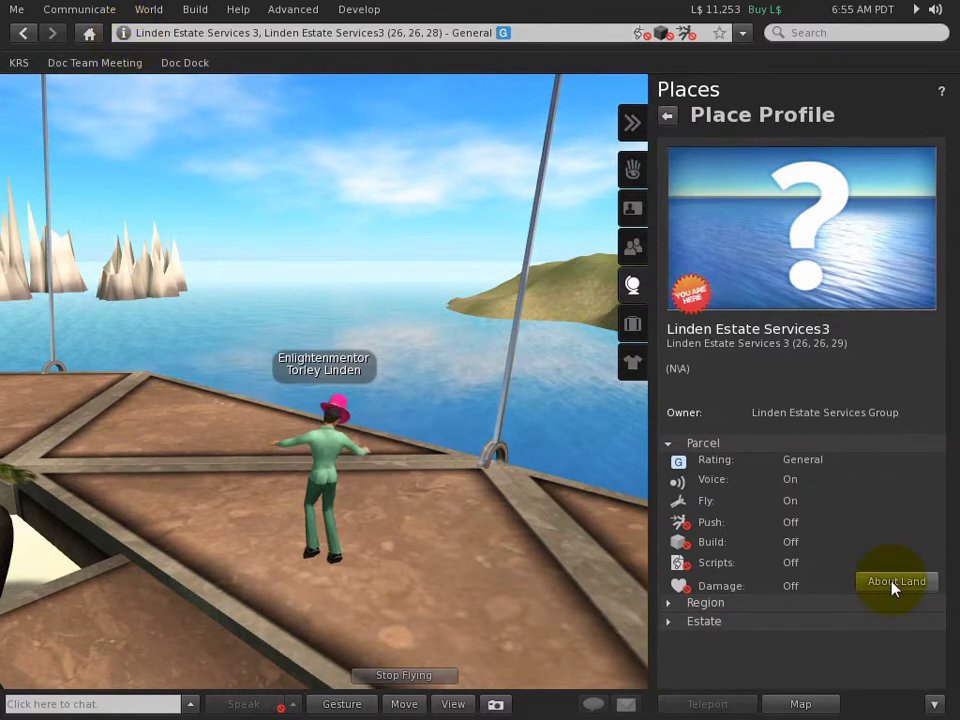
left_click(895, 583)
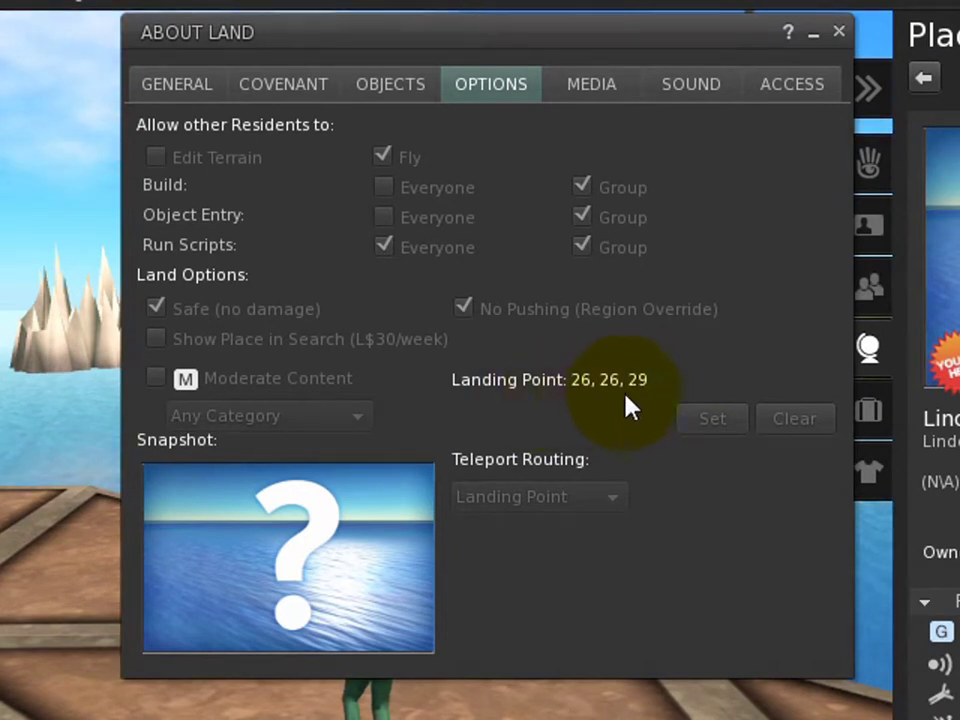
left_click(839, 35)
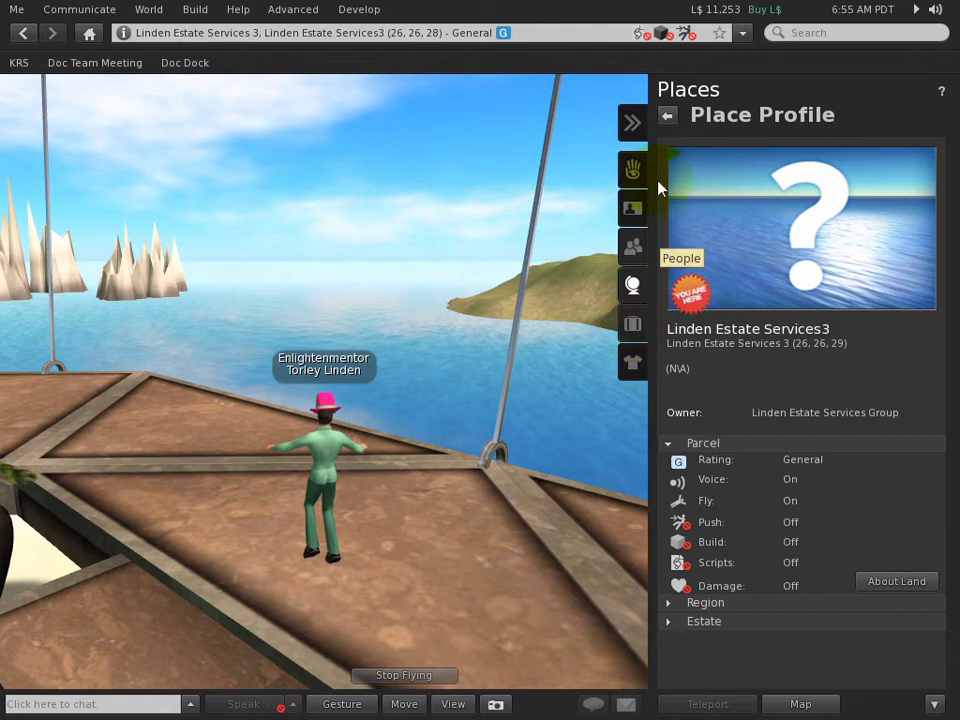
Return to the landmarks list, check the Doc Dock landmark and favorite options, and reveal the SLurl
left_click(667, 116)
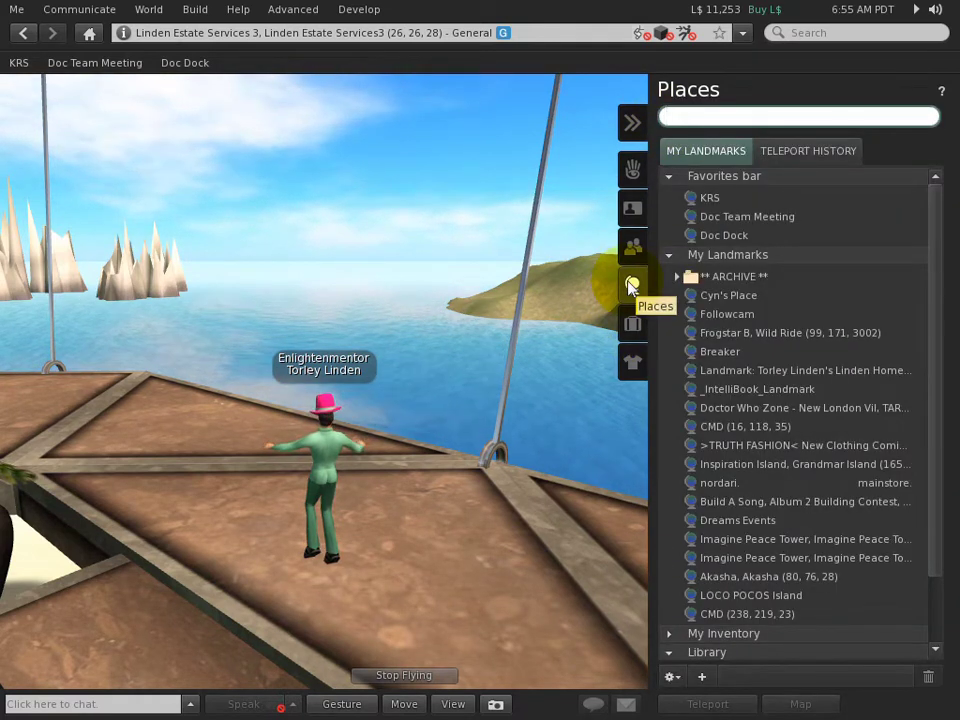
right_click(730, 237)
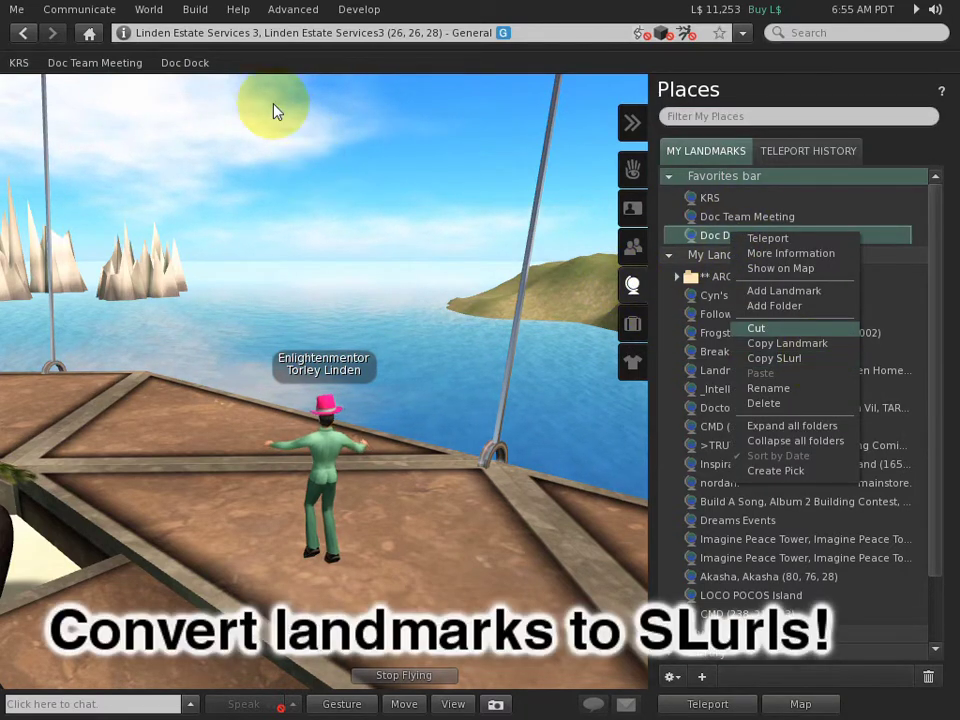
right_click(198, 63)
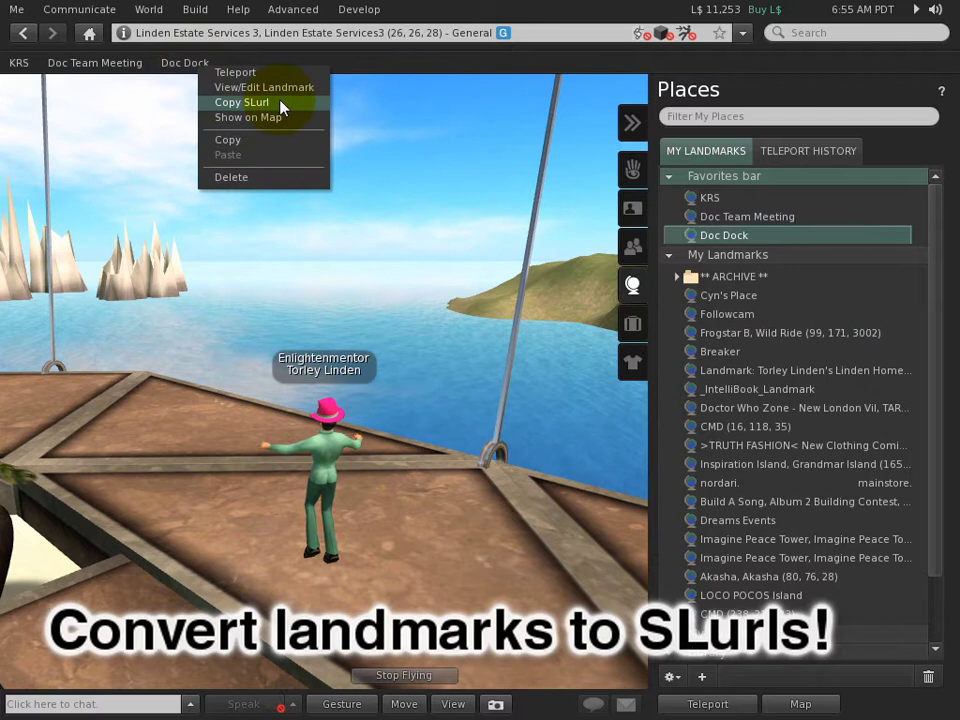
left_click(535, 34)
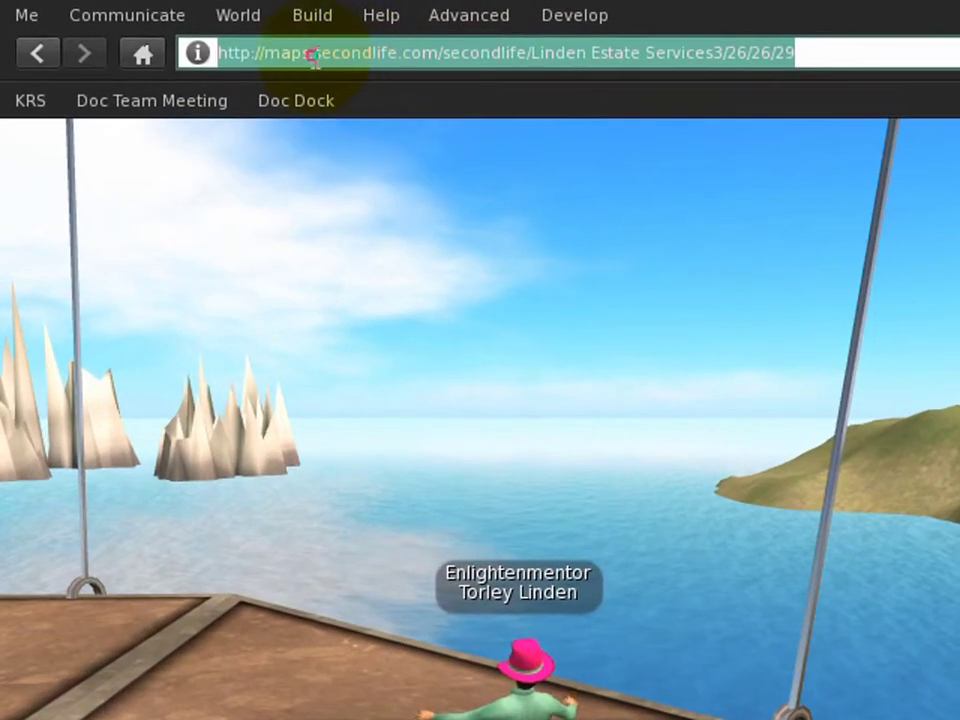
Highlight 'maps.secondlife' in the location bar's SLurl, then switch to the browser showing bit.ly
left_click(312, 55)
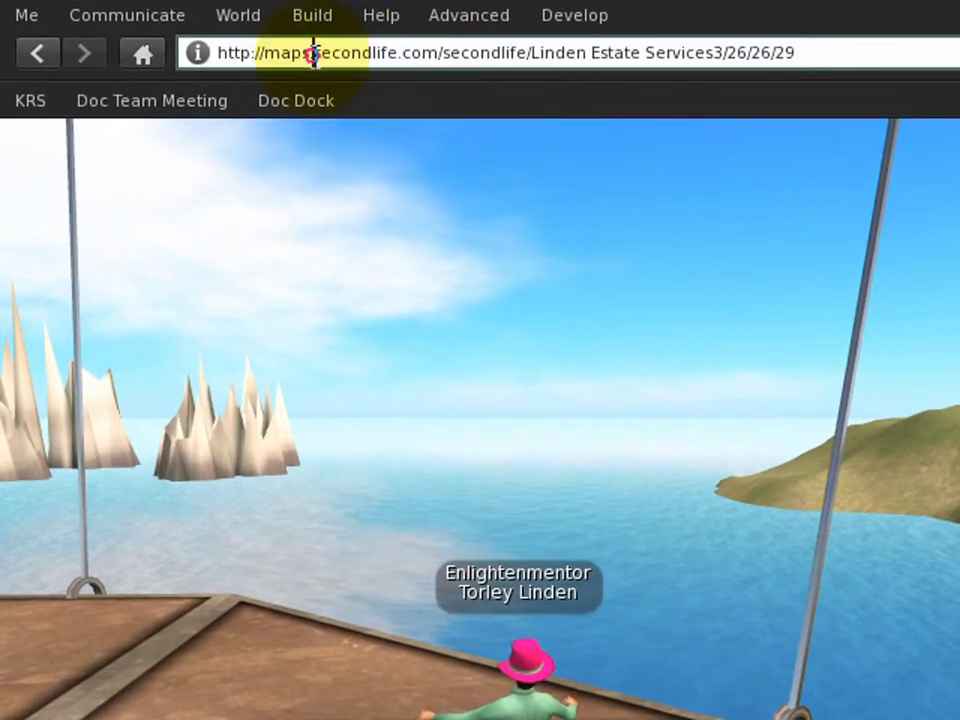
left_click_drag(265, 55, 399, 55)
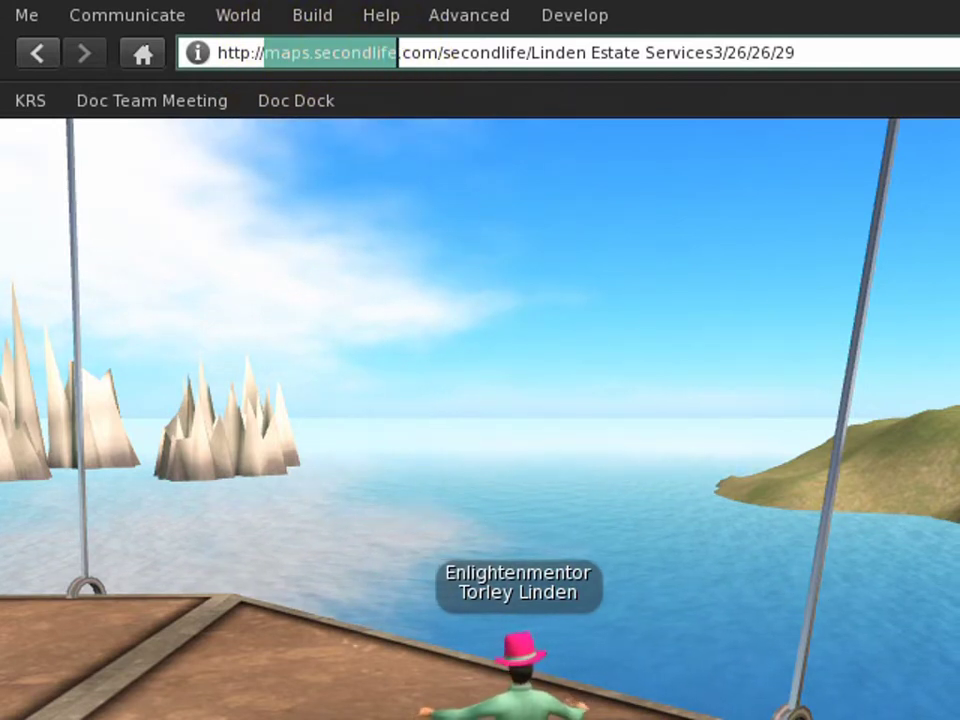
key("alt+Tab")
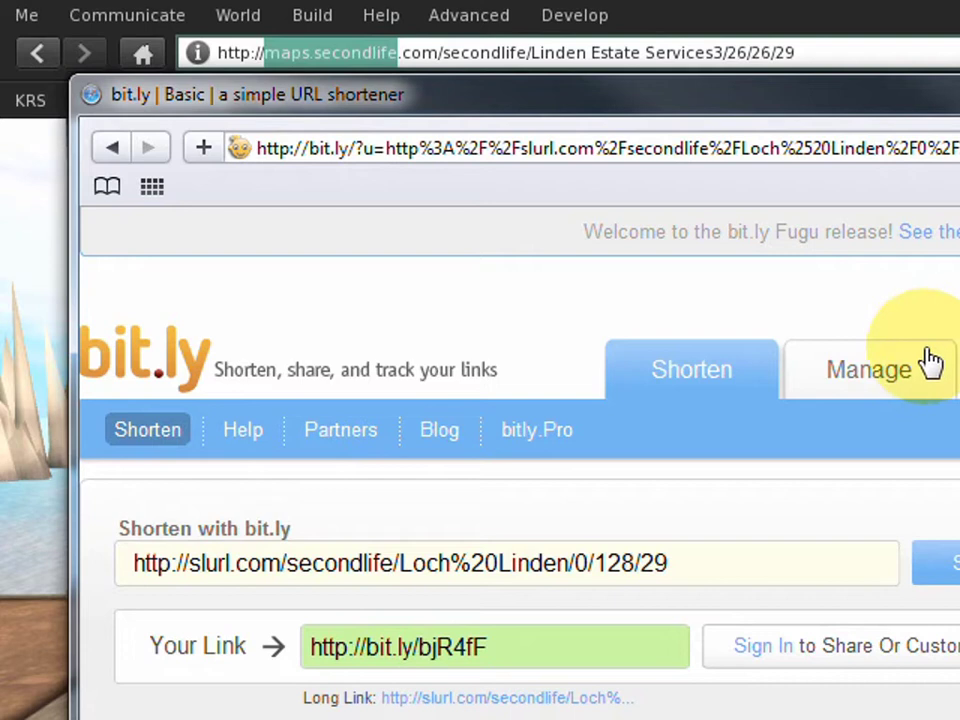
Load the pasted maps.secondlife.com link for Linden Estate Services3 in a new Safari tab
key("ctrl+t")
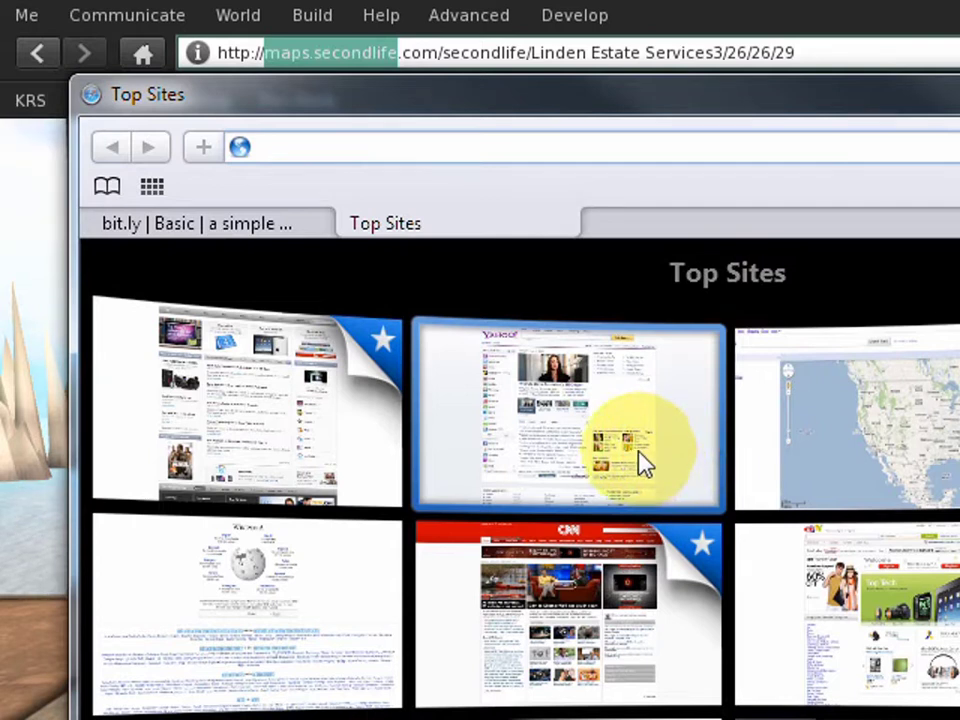
type("http://maps.secondlife.com/secondlife/Linden%20Estate%20Services3/26/26/29")
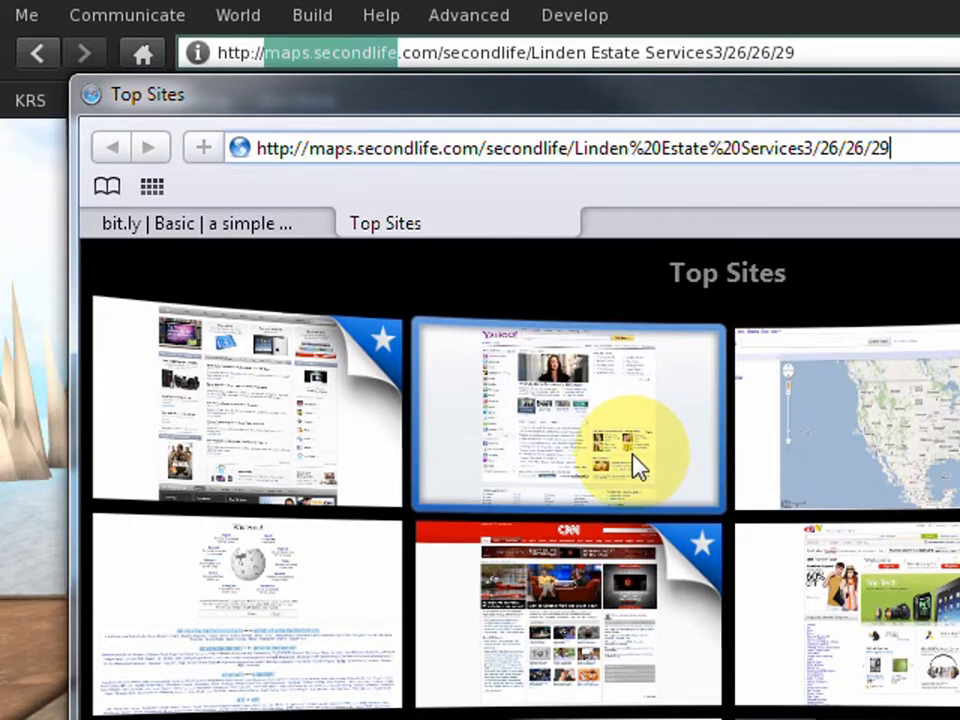
key("Return")
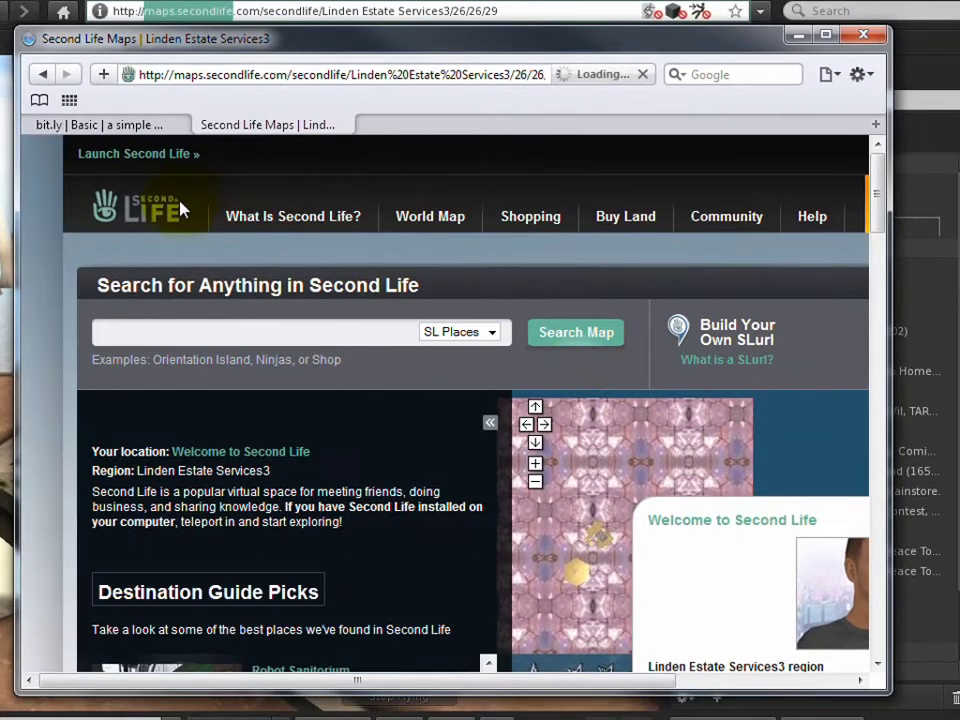
Launch the viewer at Linden Estate Services3 with the map bubble's 'Visit this location' button
left_click_drag(878, 214, 879, 261)
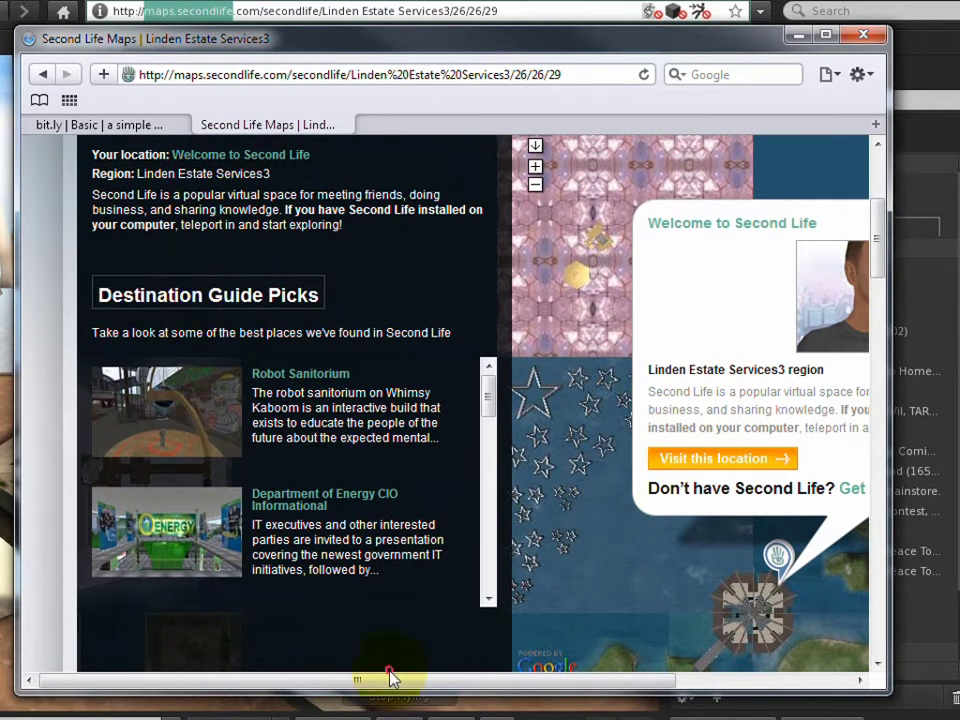
key("ctrl+a")
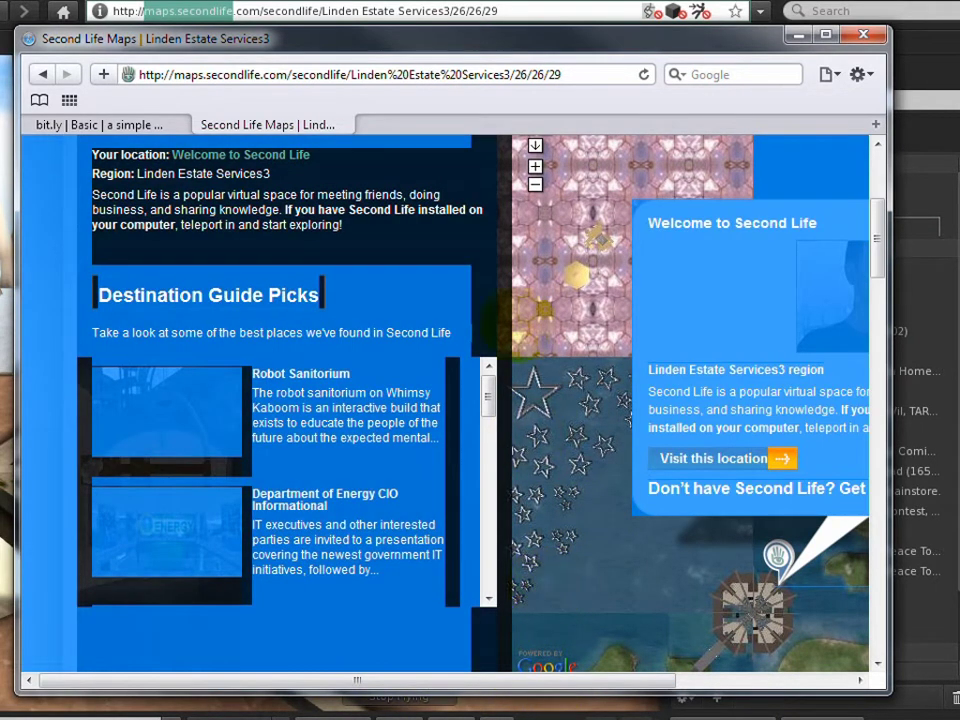
left_click(47, 296)
left_click_drag(562, 685, 737, 684)
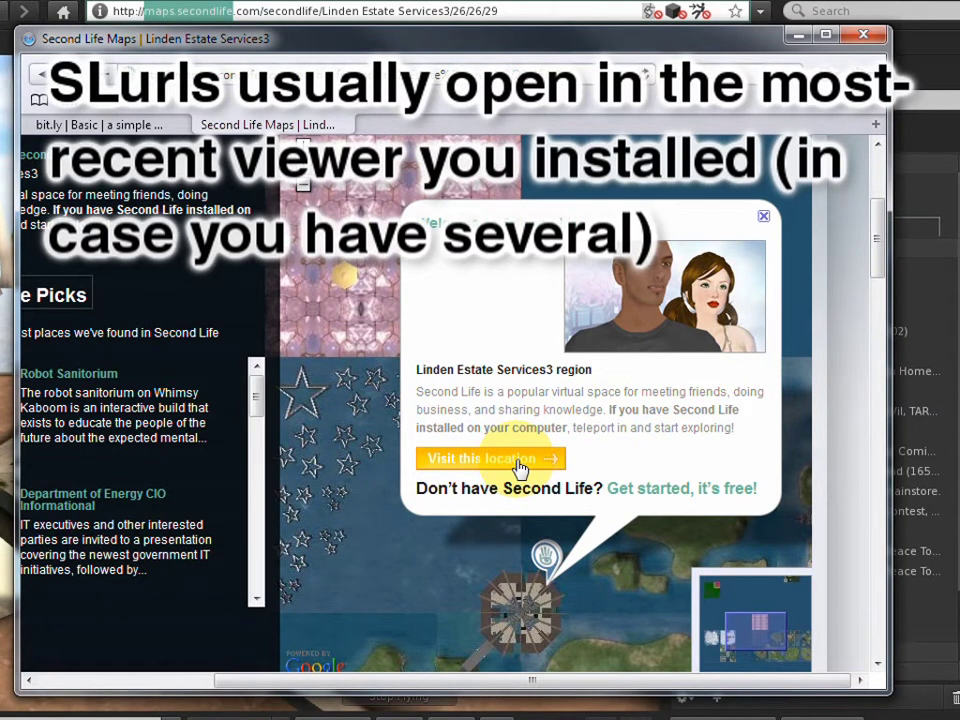
left_click(518, 462)
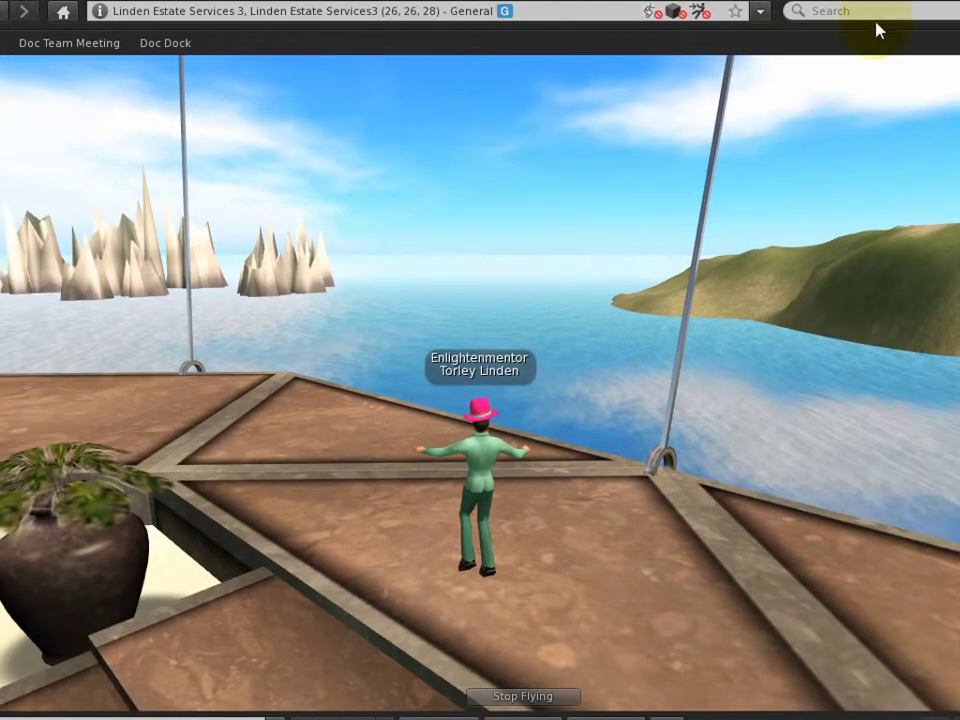
Replace 'maps.secondlife' with 'slurl' in the address, load the slurl.com page, try teleport, and select the URL
key("alt+Tab")
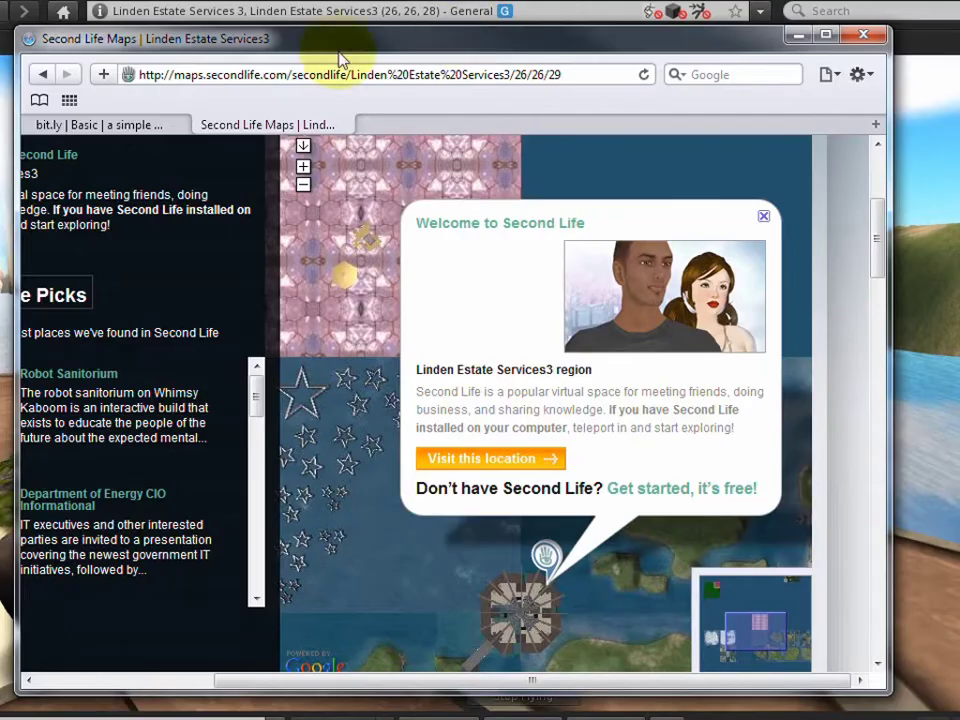
left_click(220, 76)
left_click(189, 76)
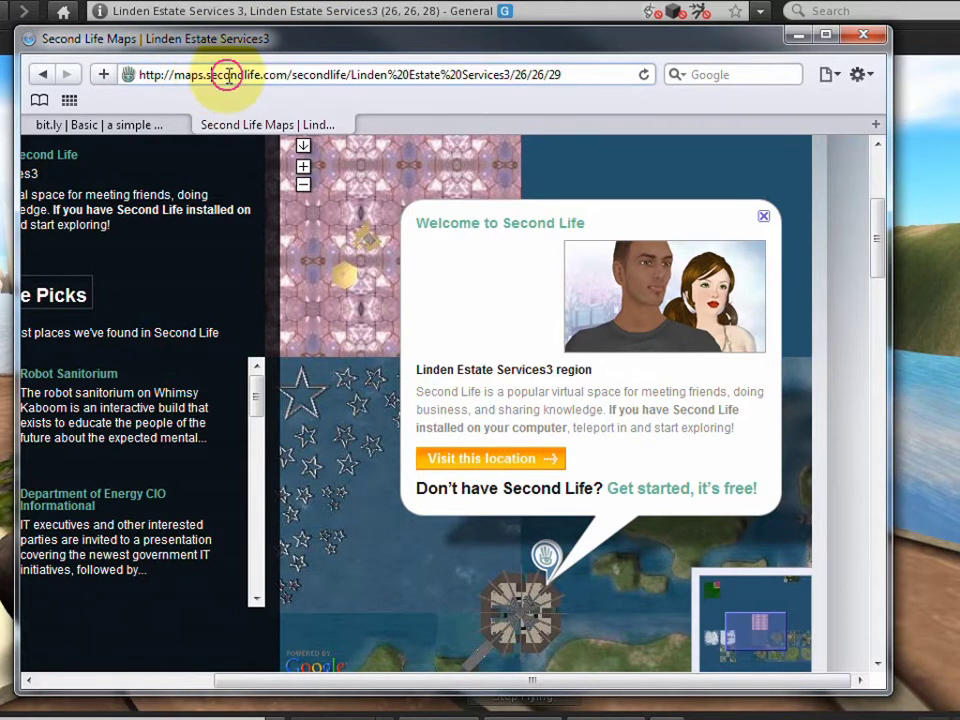
left_click_drag(260, 77, 137, 78)
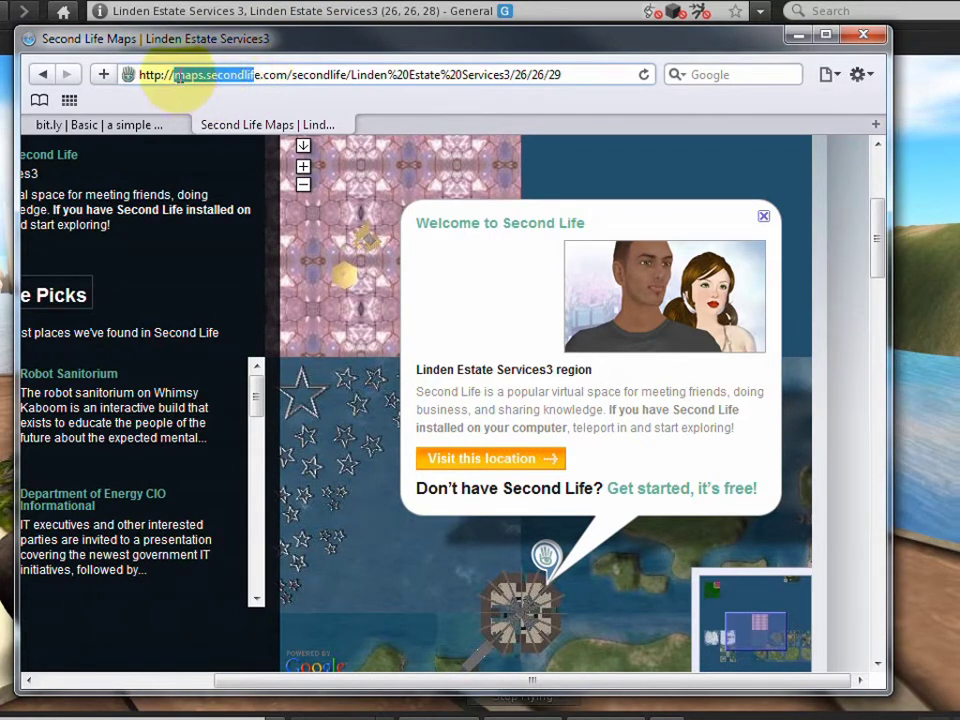
key("Delete")
key("Delete")
type("slurl")
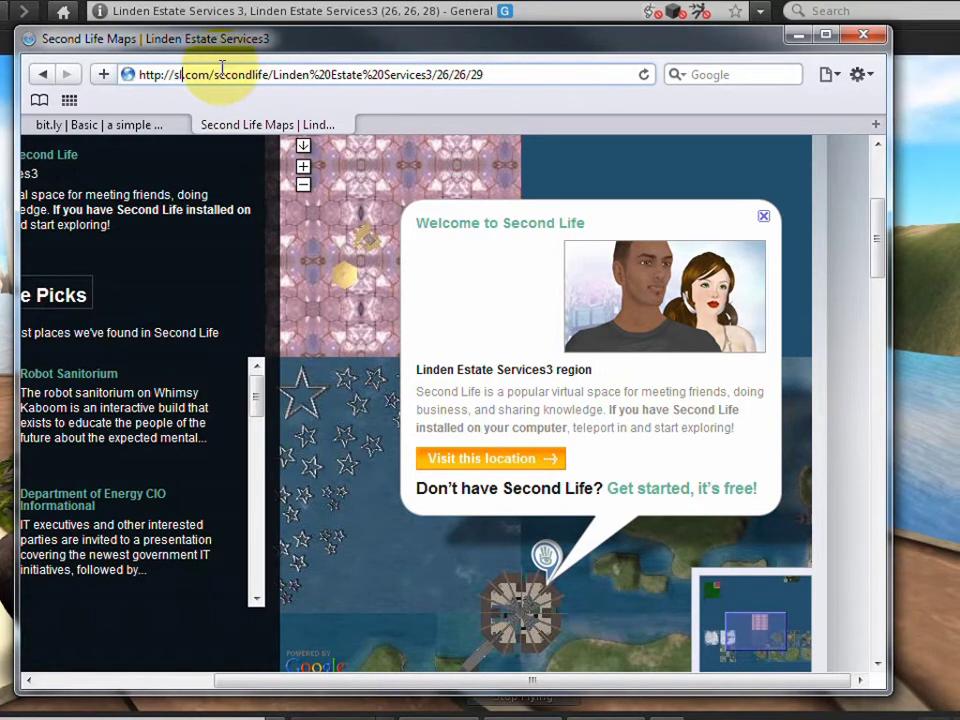
key("Return")
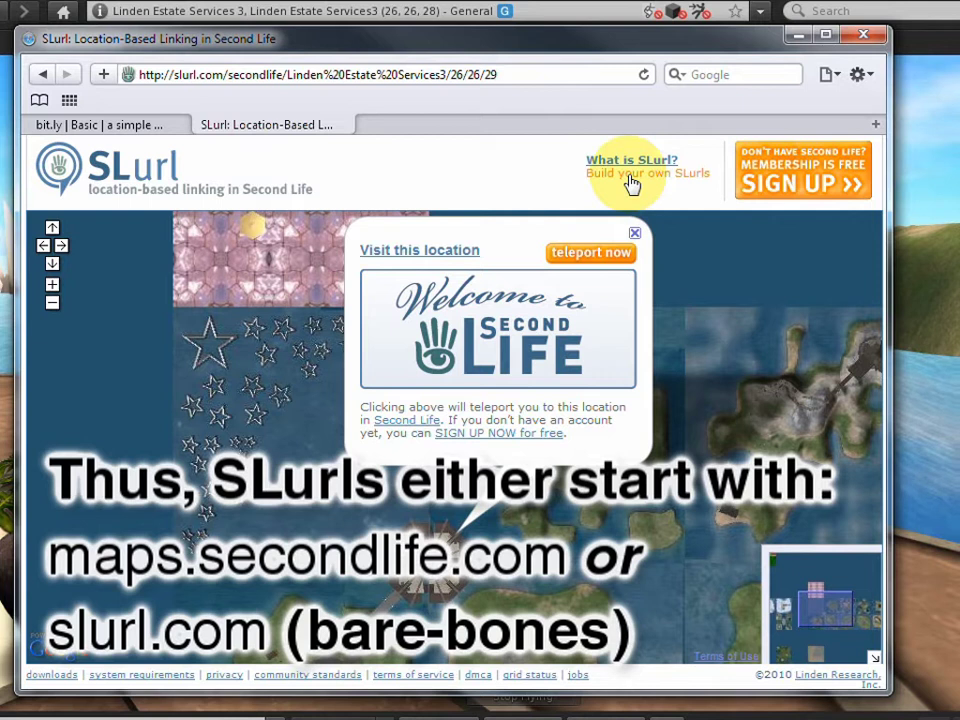
left_click(588, 258)
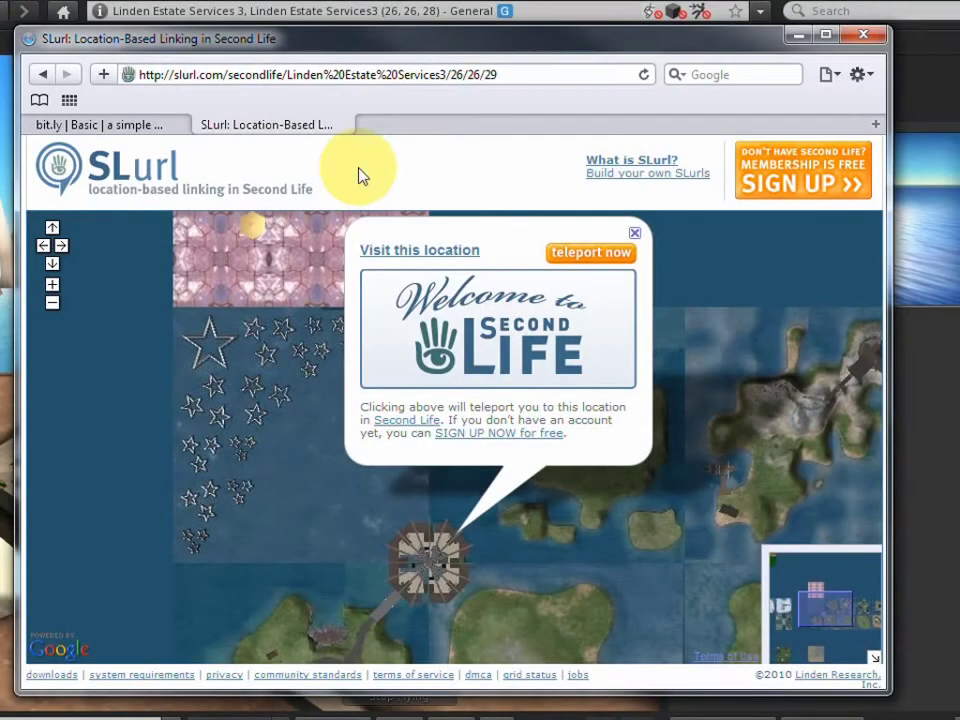
left_click(503, 77)
key("ctrl+c")
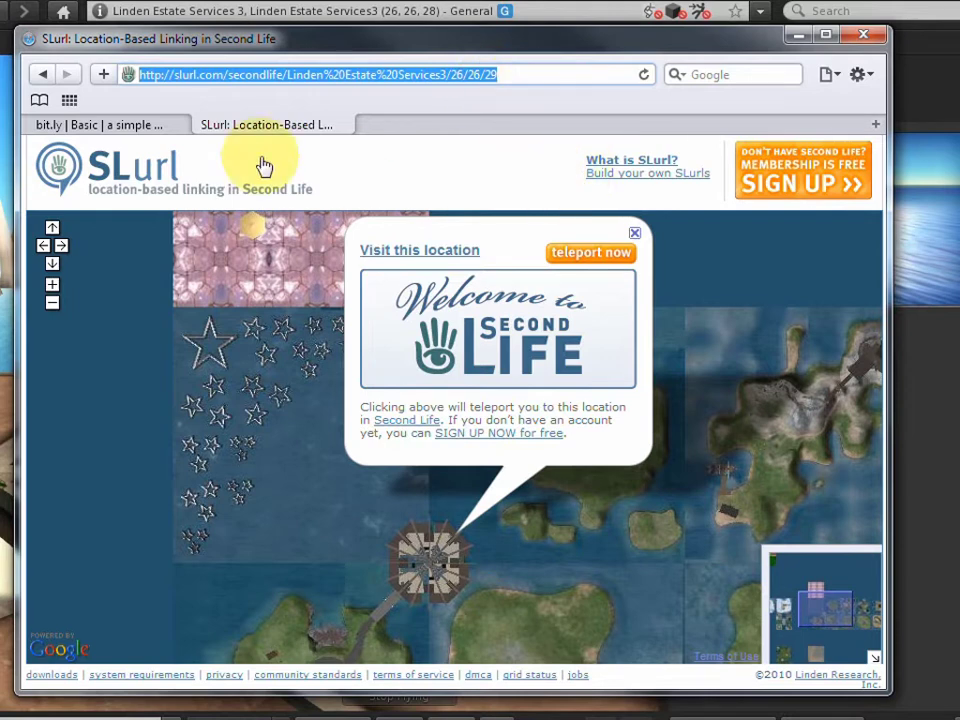
left_click(92, 123)
left_click_drag(203, 75, 691, 226)
key("BackSpace")
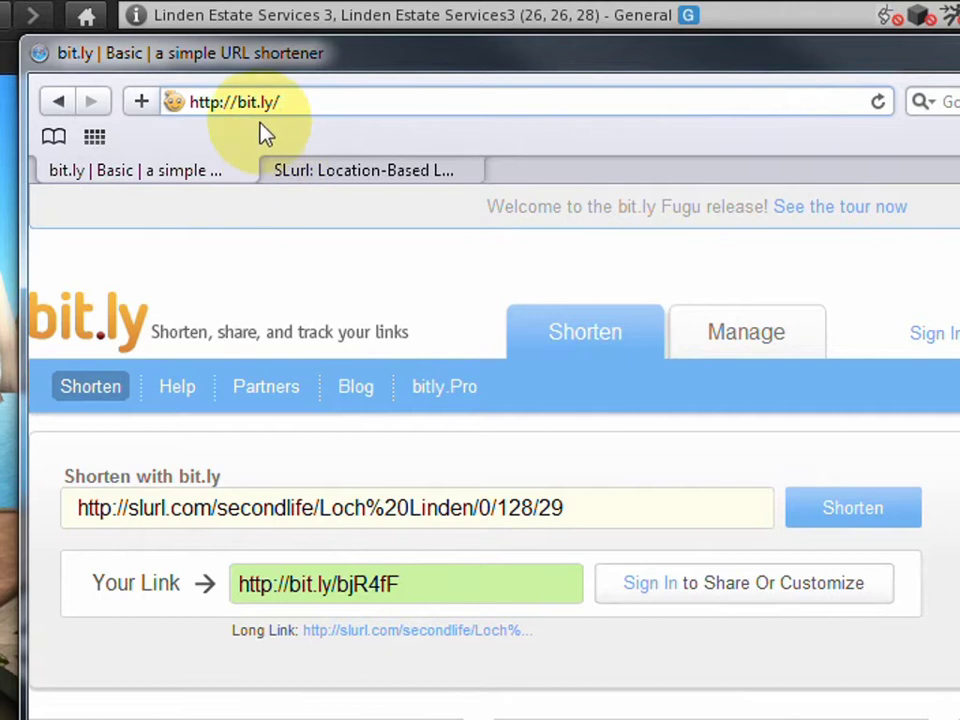
key("Return")
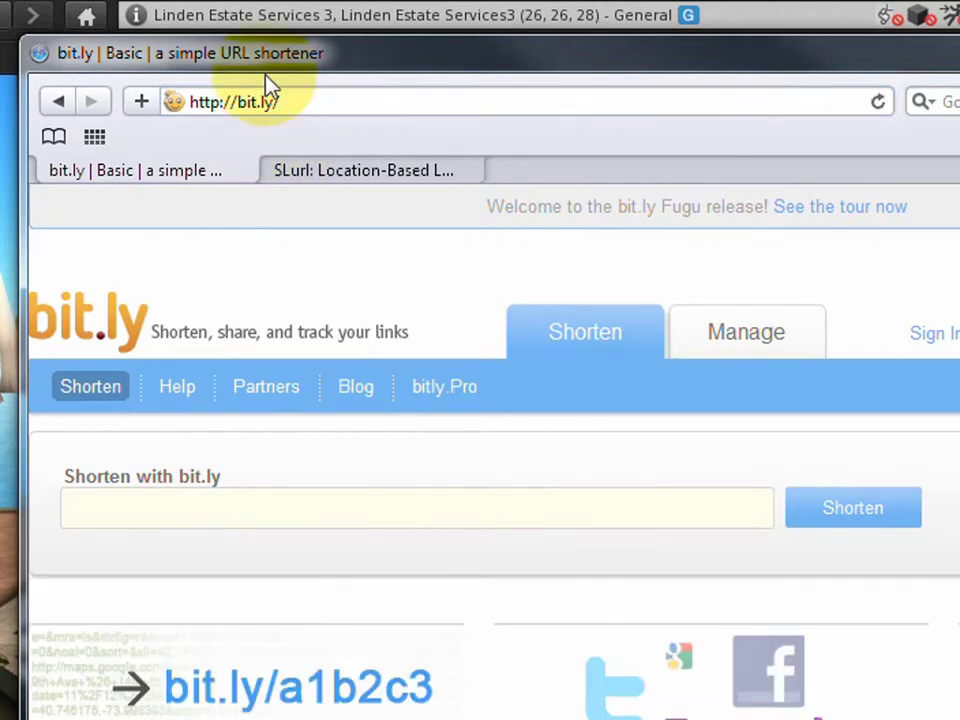
left_click(247, 507)
key("ctrl+v")
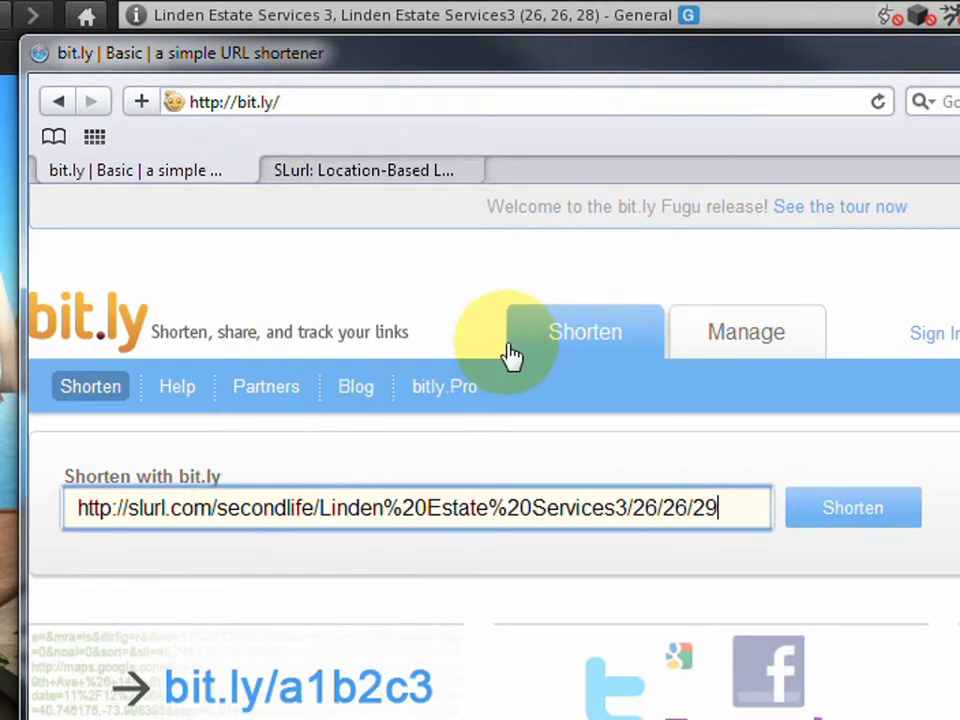
left_click(855, 508)
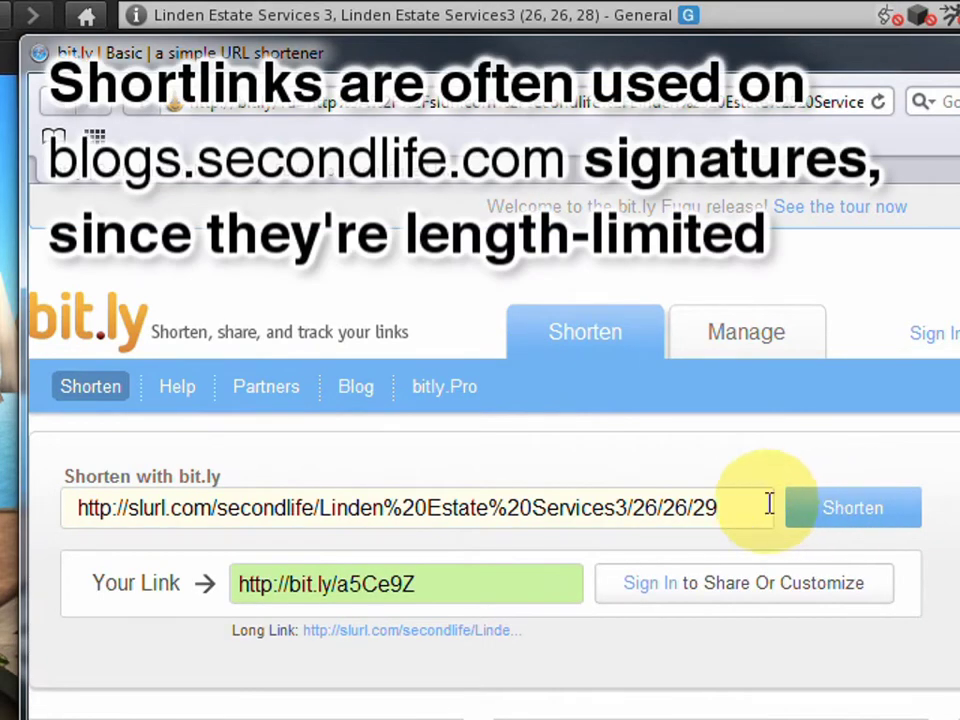
left_click(450, 590)
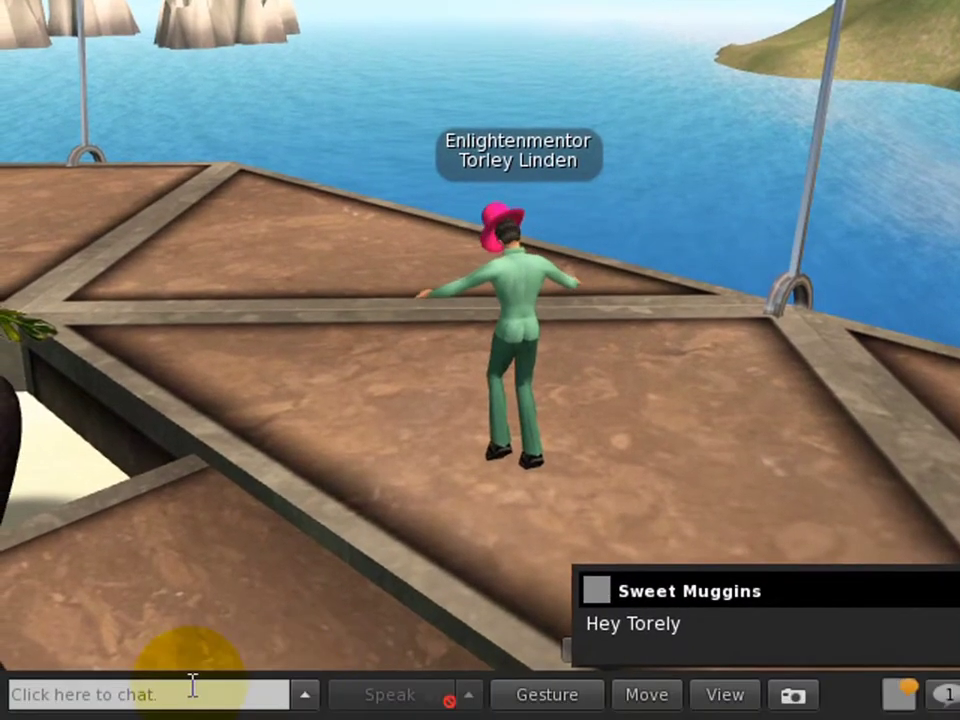
left_click(183, 684)
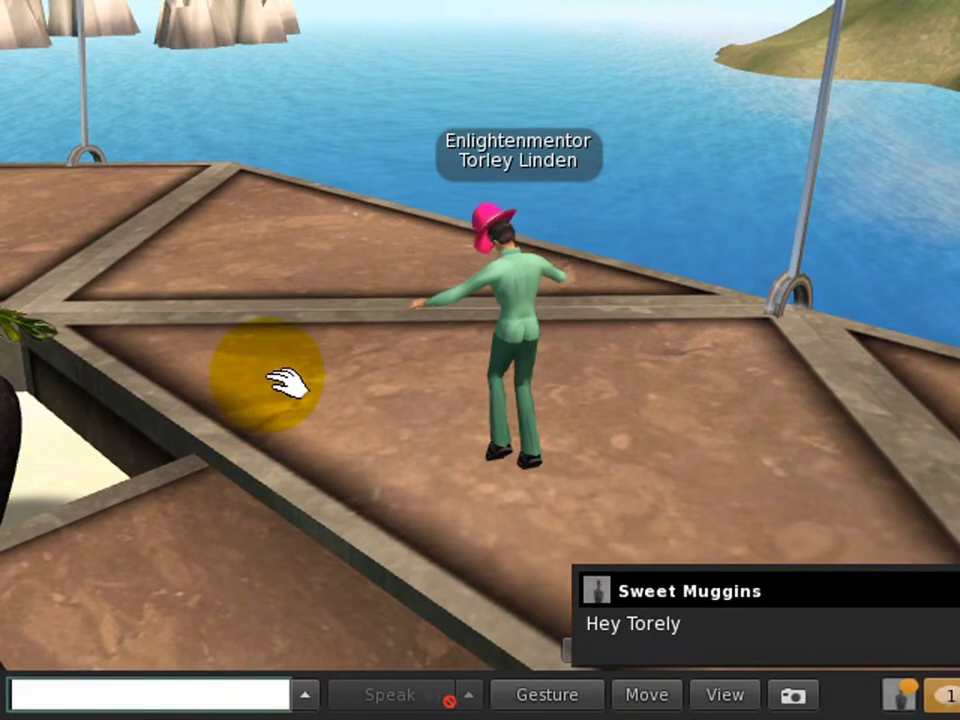
key("ctrl+v")
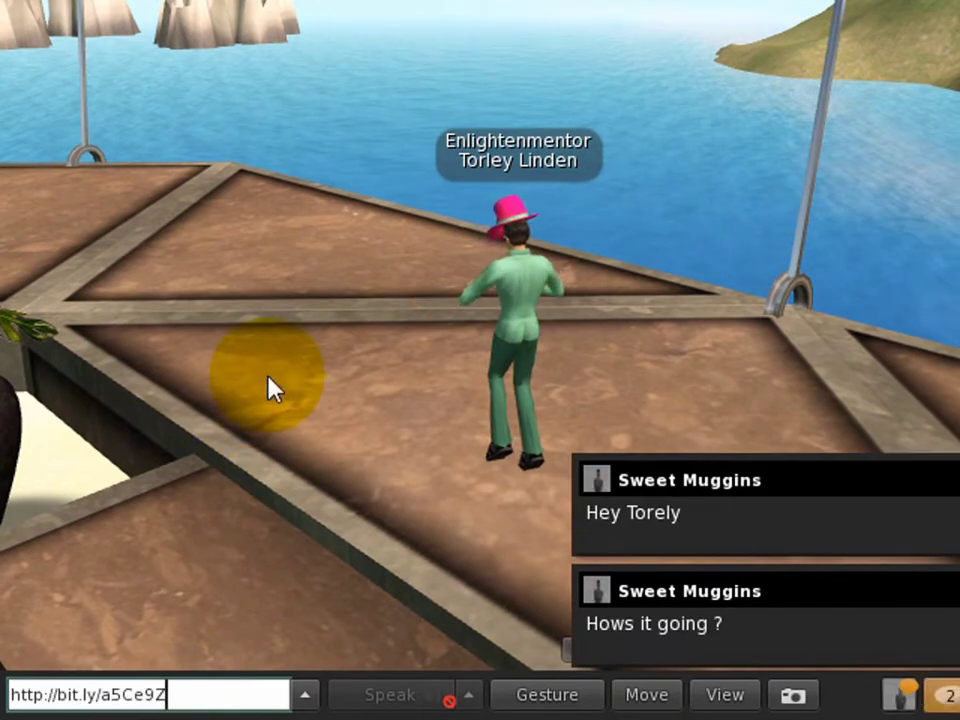
key("Return")
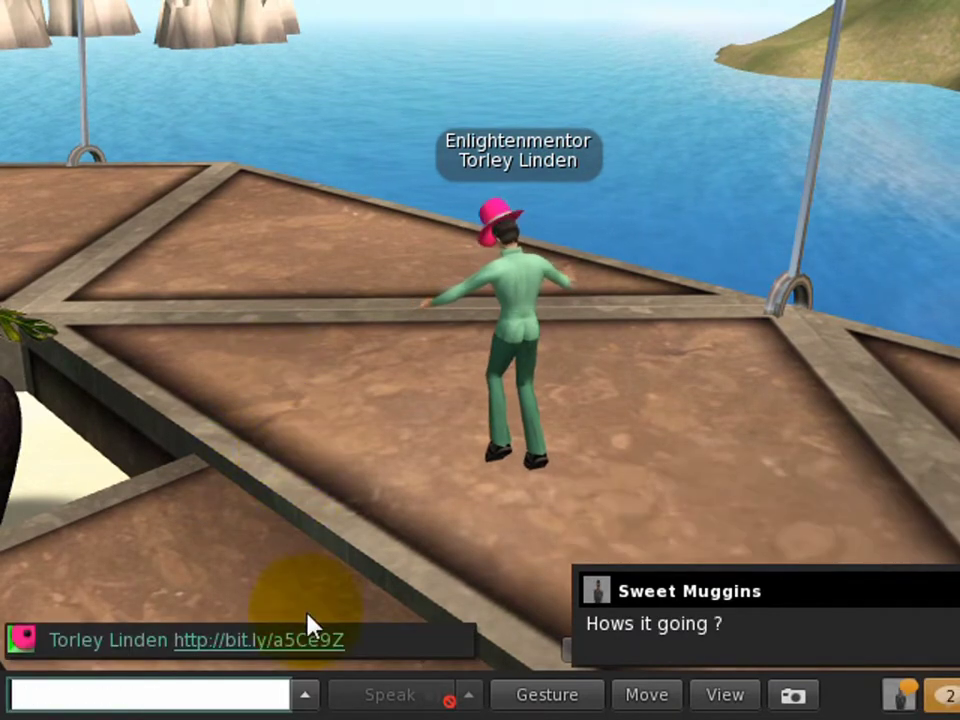
left_click(305, 641)
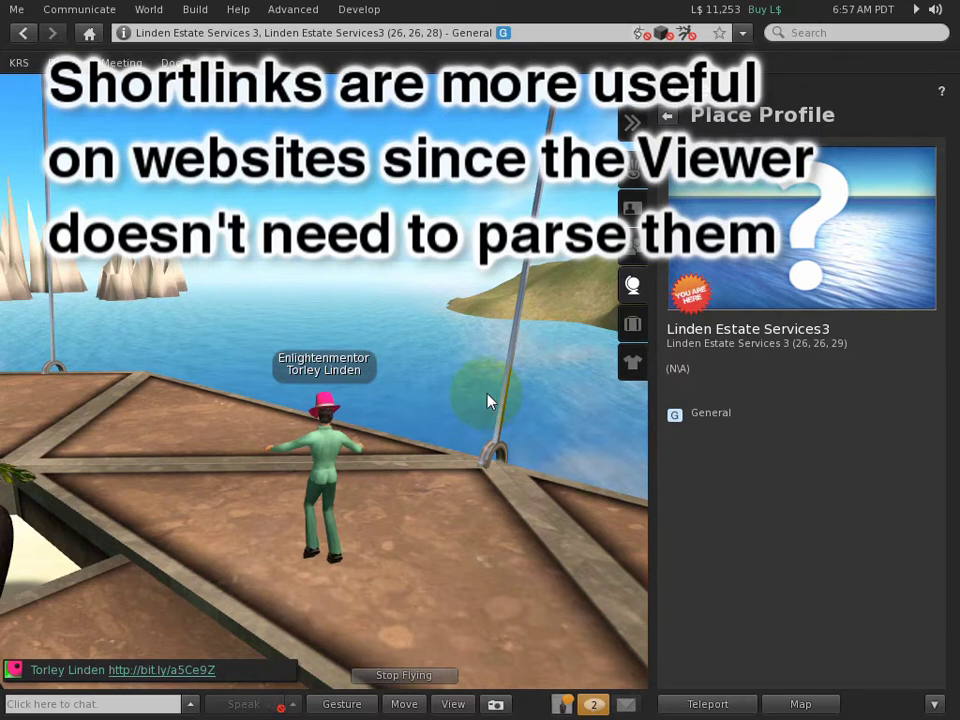
left_click(190, 704)
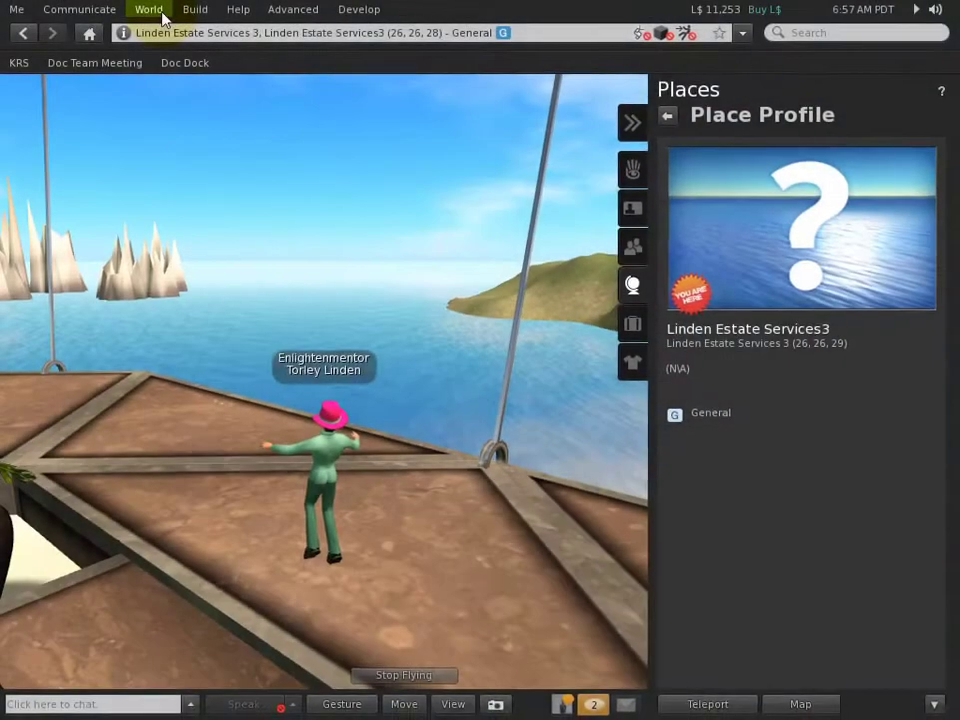
Open the World Map and browse Loch Linden, Prima Point and Plain Plains
left_click(152, 10)
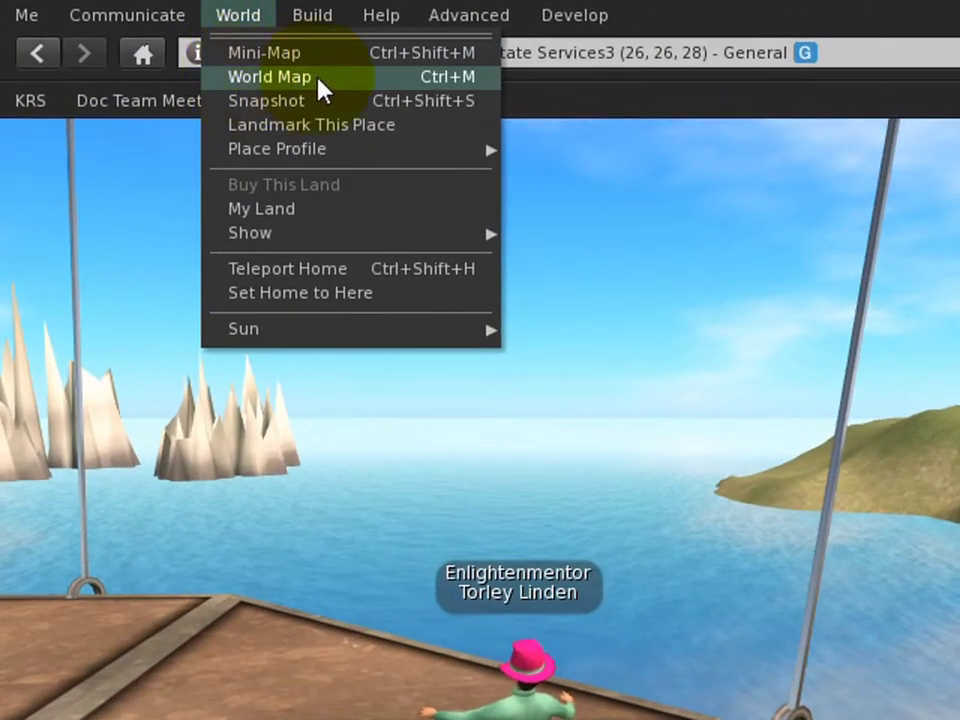
left_click(320, 88)
left_click(651, 548)
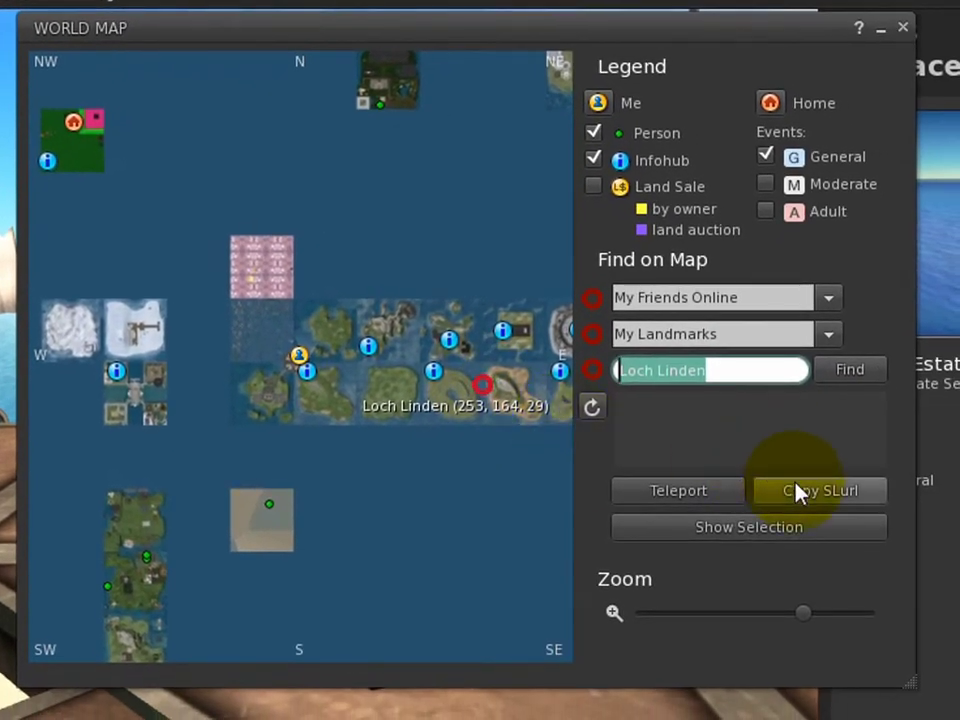
left_click_drag(454, 386, 140, 330)
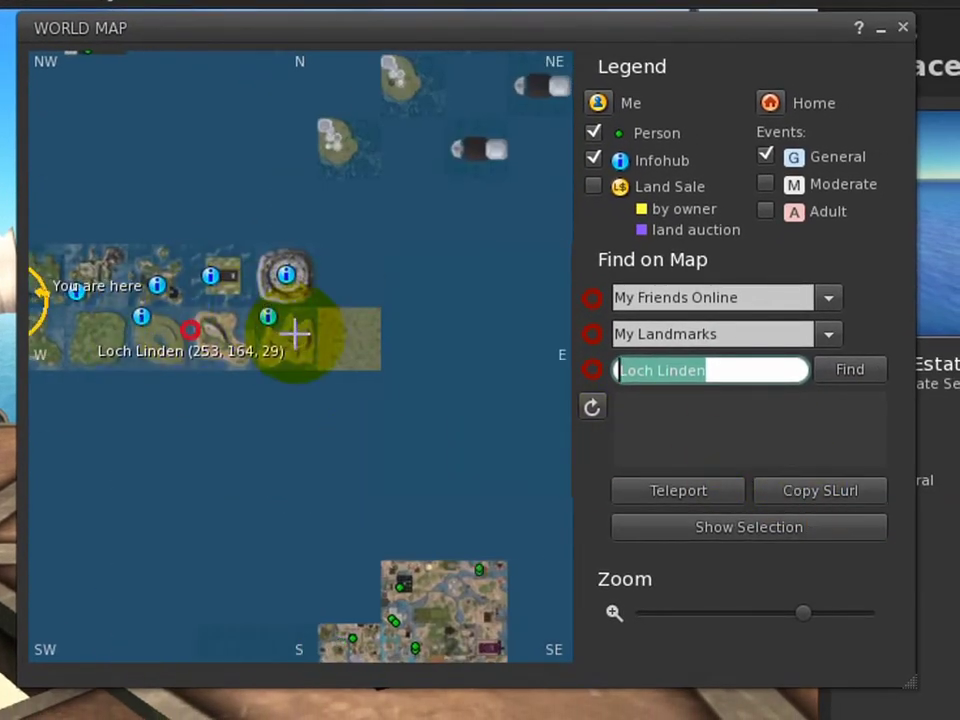
left_click(313, 339)
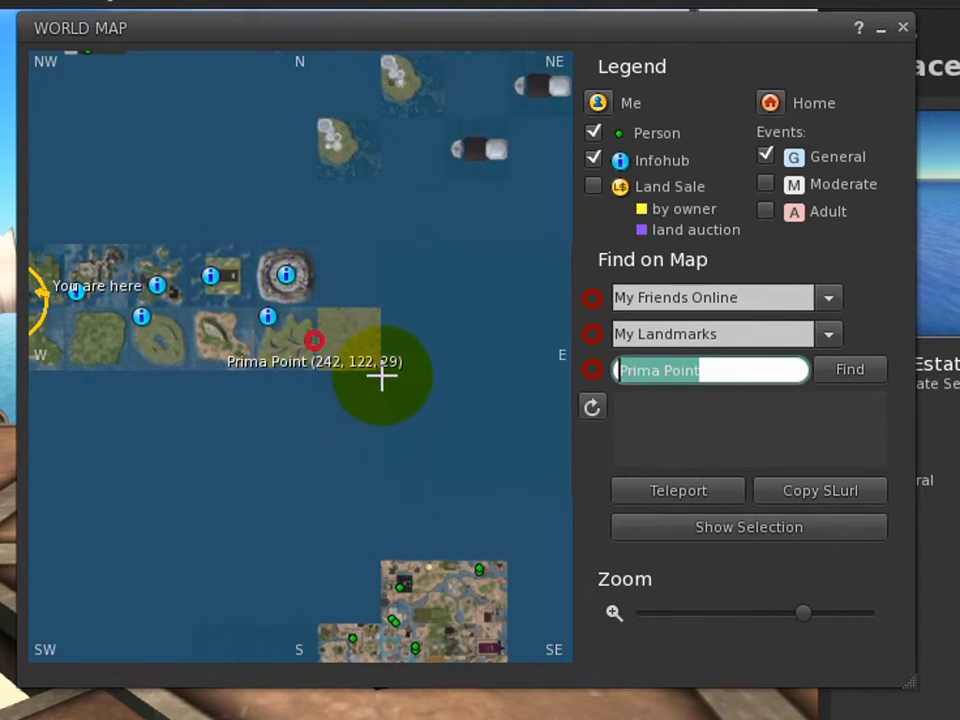
left_click(360, 329)
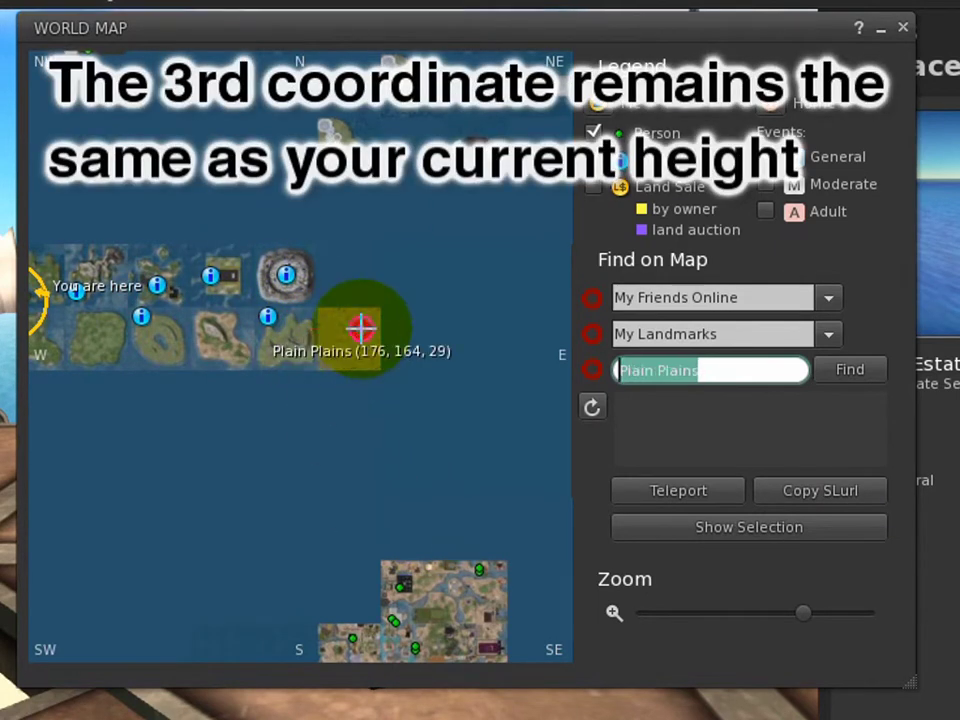
Copy the SLurl for Bermuda (237, 196, 29) and minimize the World Map
left_click(440, 570)
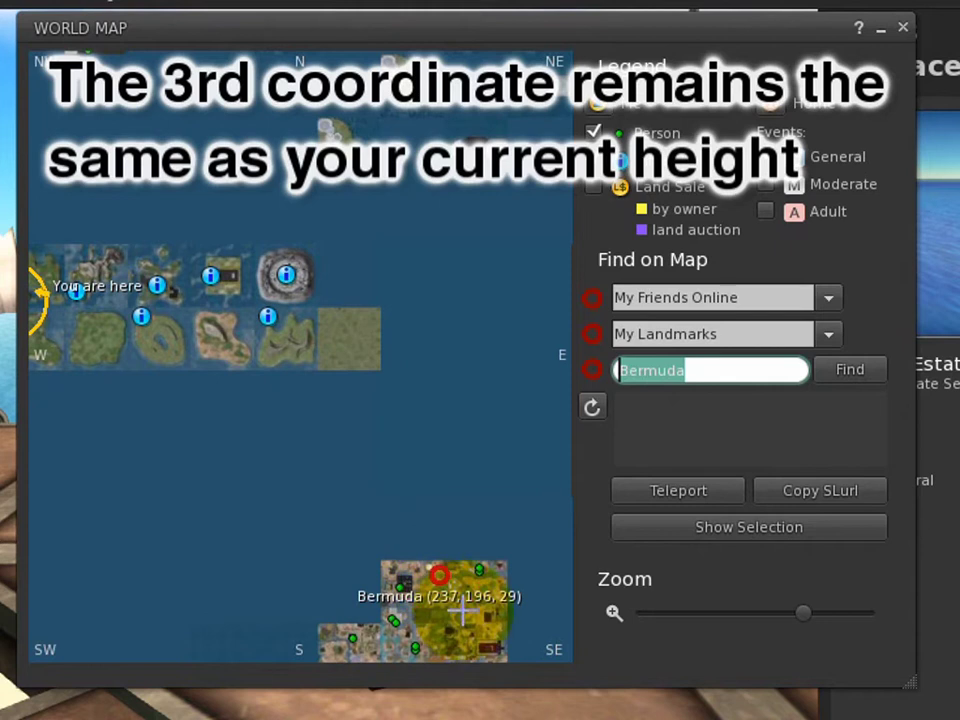
left_click(806, 500)
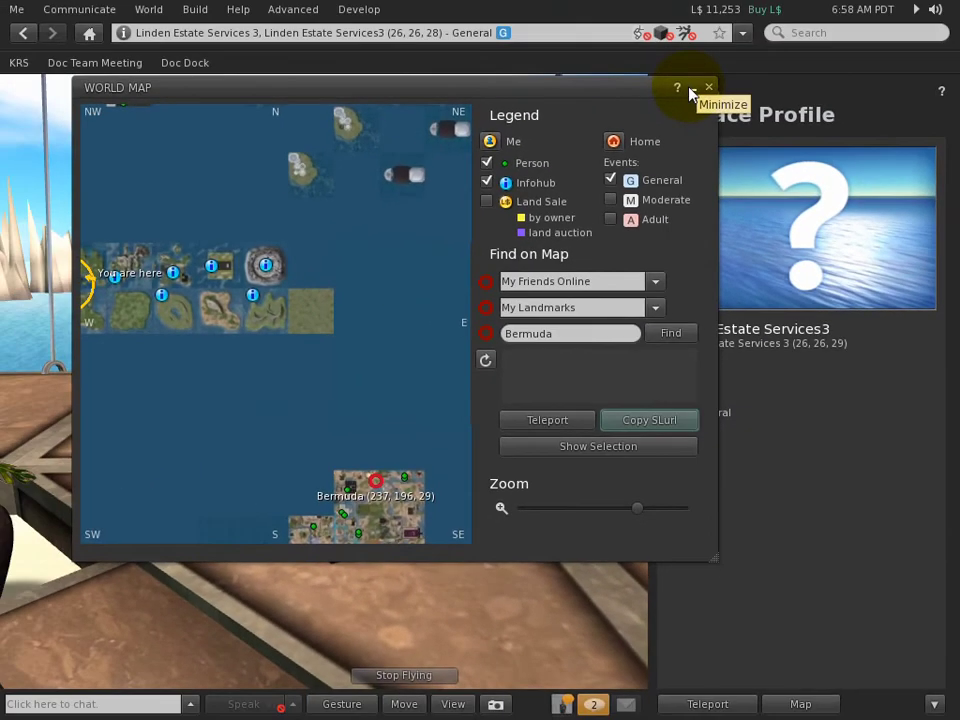
left_click(682, 87)
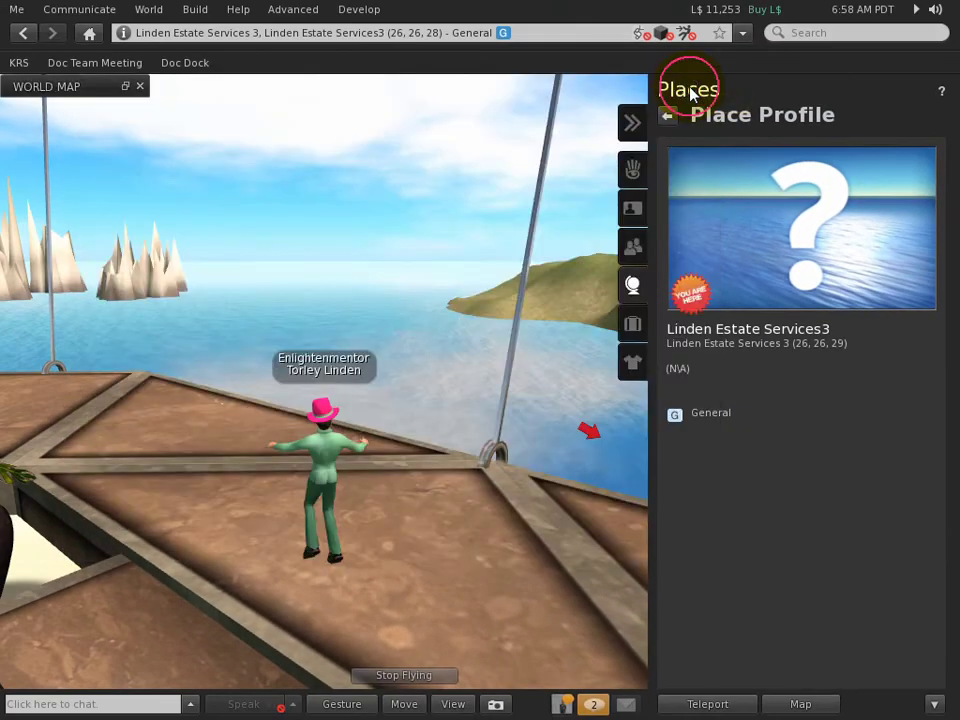
Paste the Bermuda SLurl into the location bar to teleport there at altitude 400
left_click(548, 38)
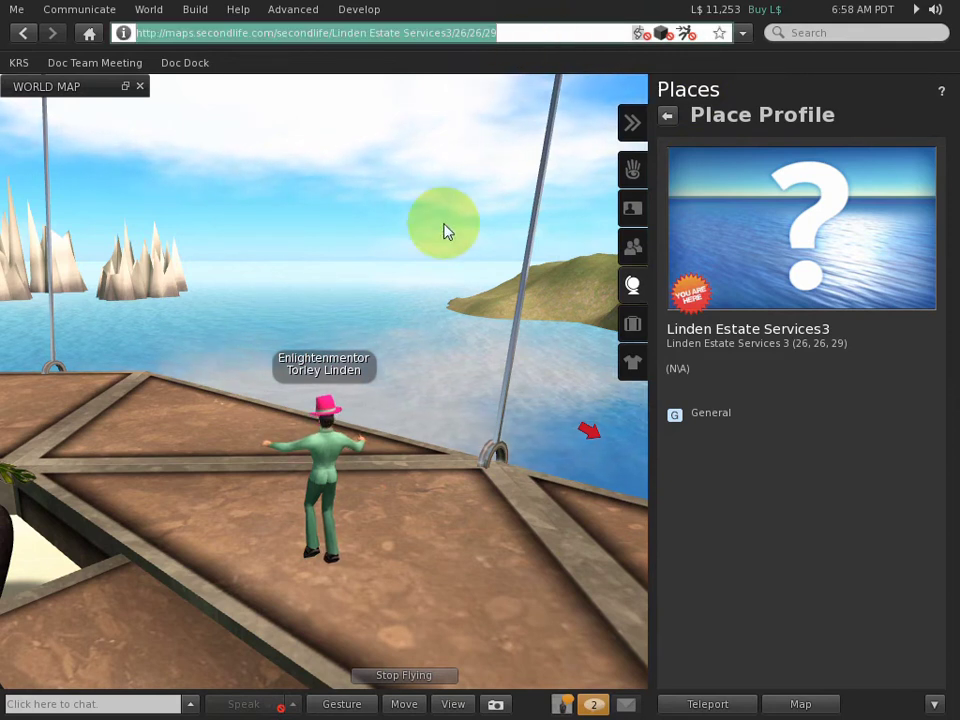
key("ctrl+v")
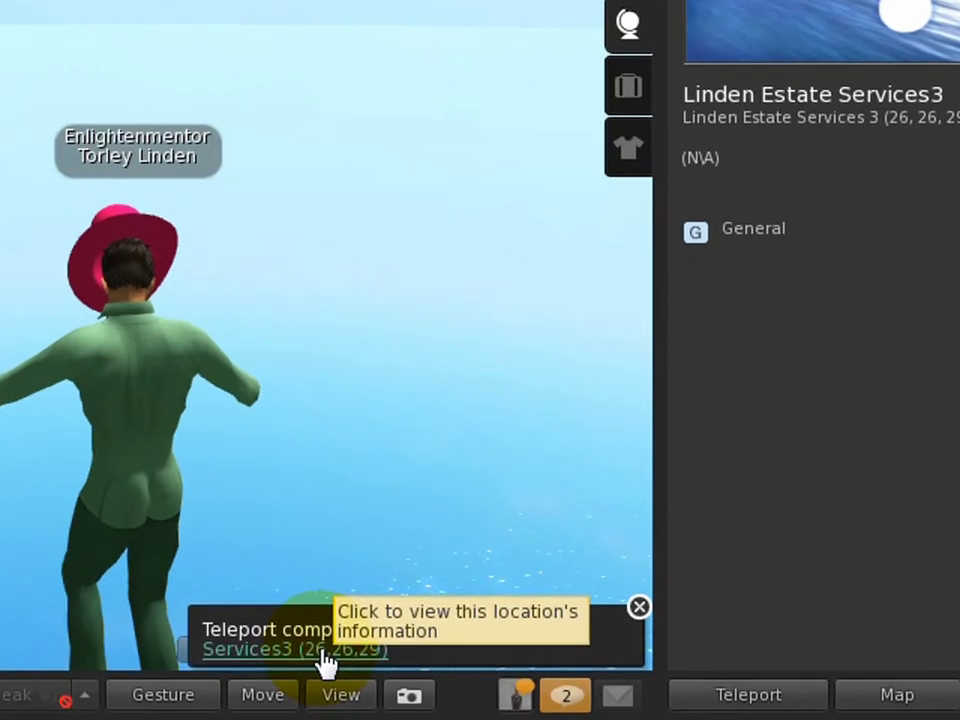
Copy the Linden Estate Services3 SLurl from the 'Teleport completed' notice
right_click(443, 679)
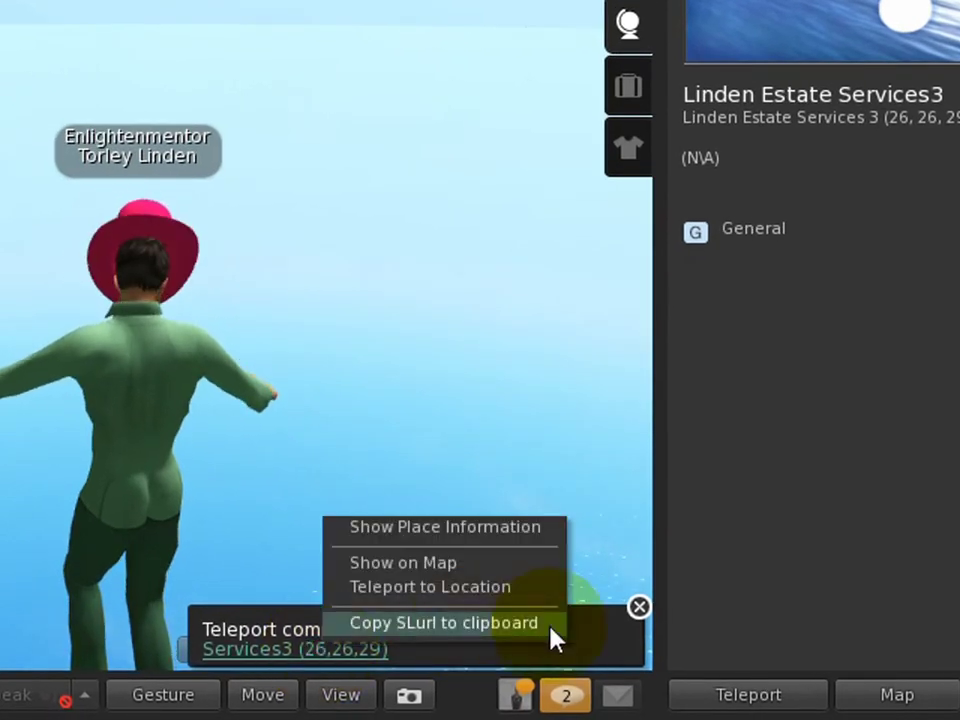
left_click(469, 339)
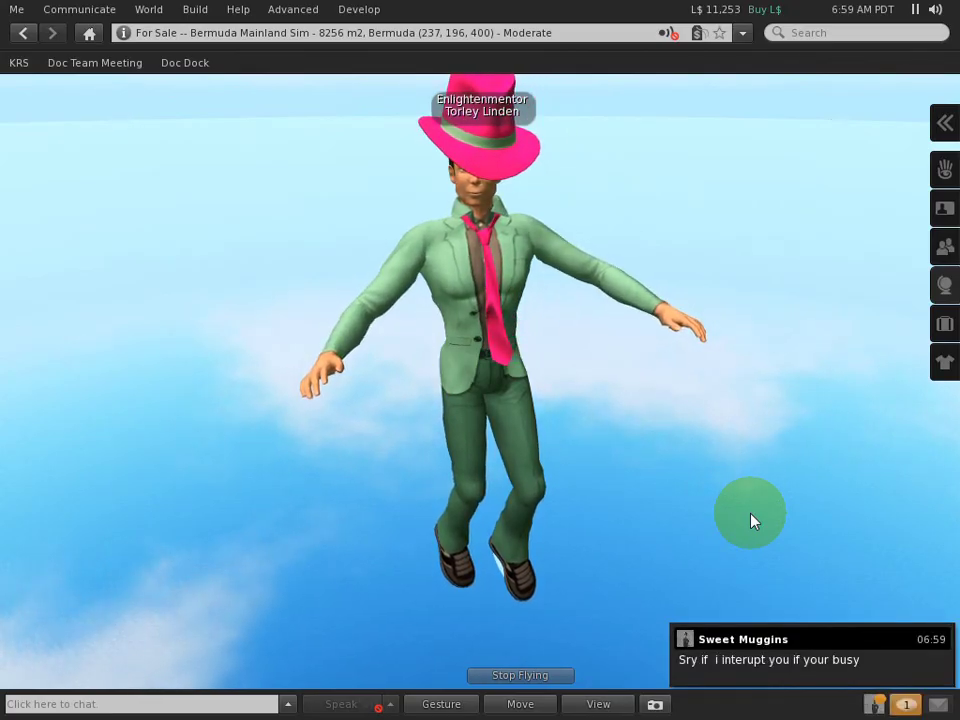
Teleport to the Here region by entering 'here' in the location bar
left_click(590, 31)
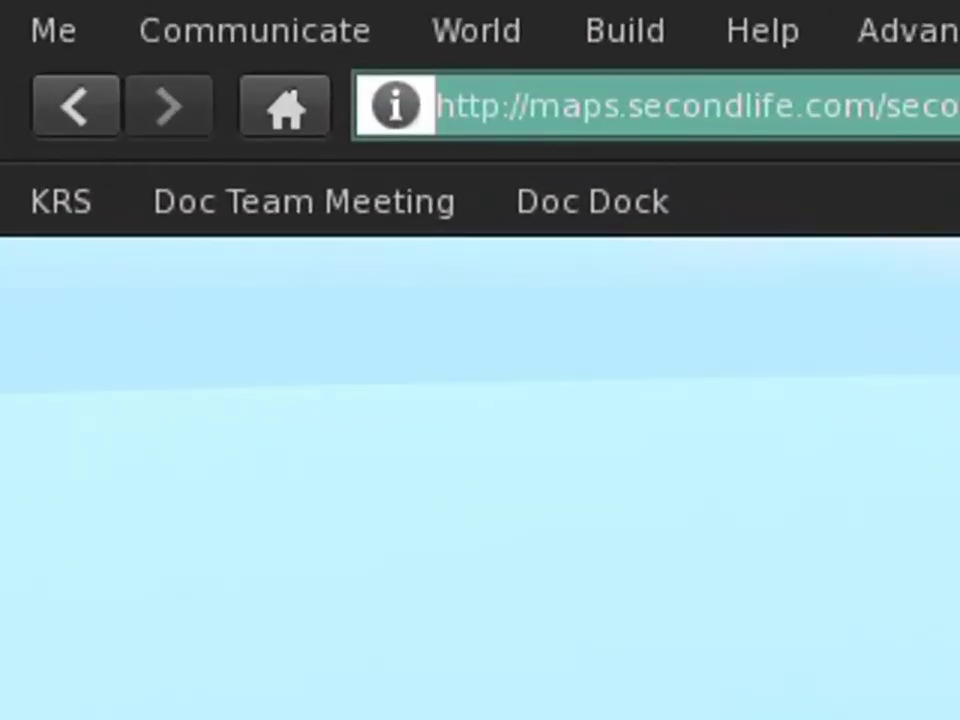
type("here")
key("Delete")
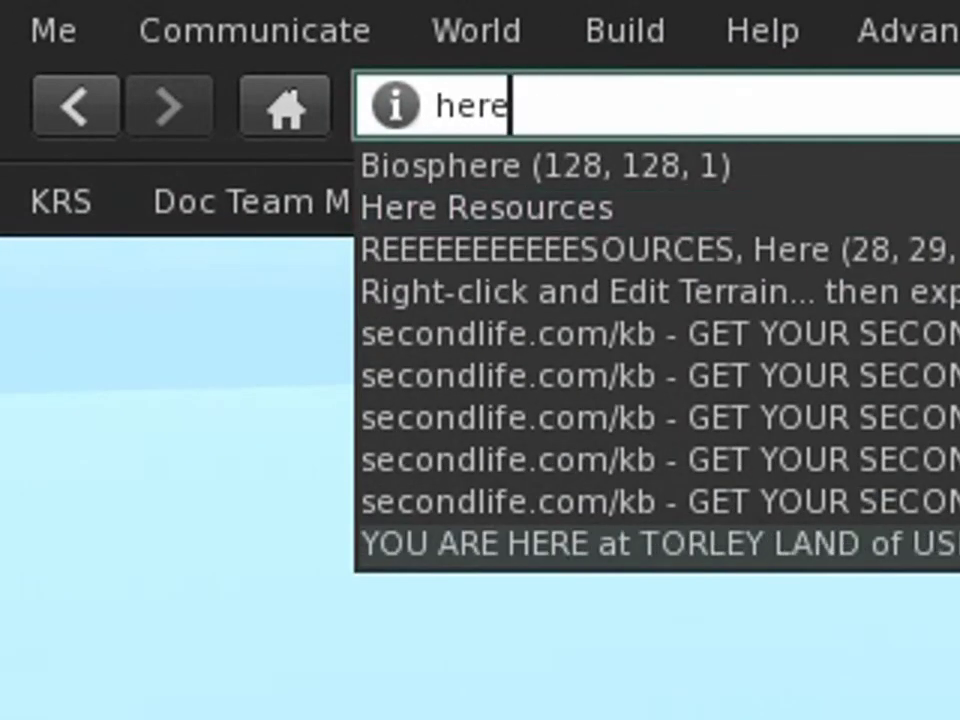
key("Return")
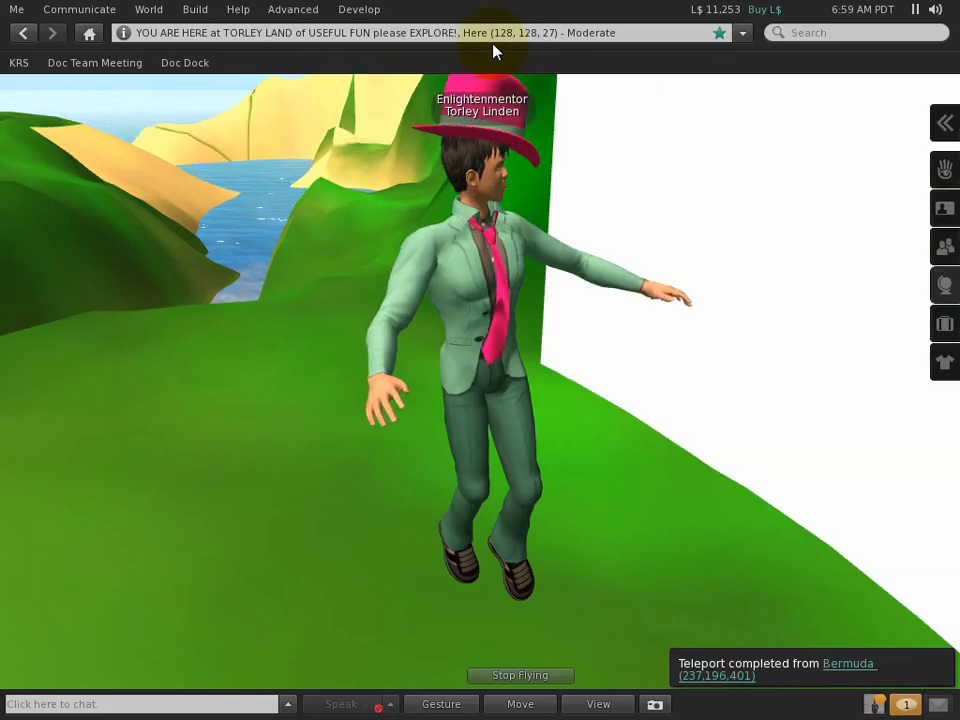
Check the new SLurl (128, 128, 27), orbit the view and zoom onto the white box
left_click(537, 33)
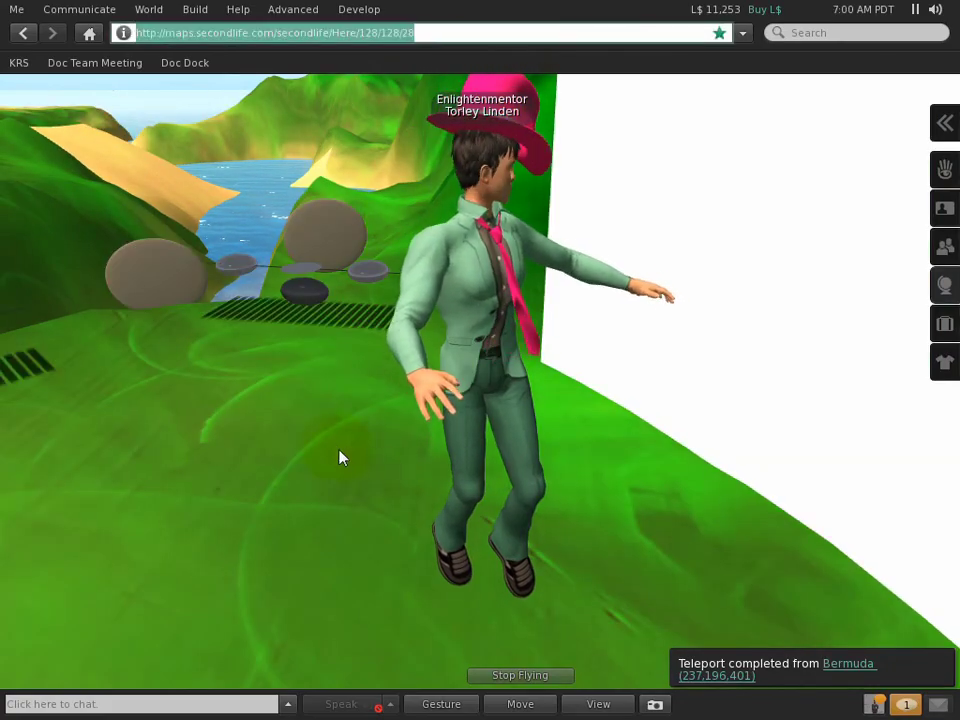
left_click_drag(347, 399, 480, 397)
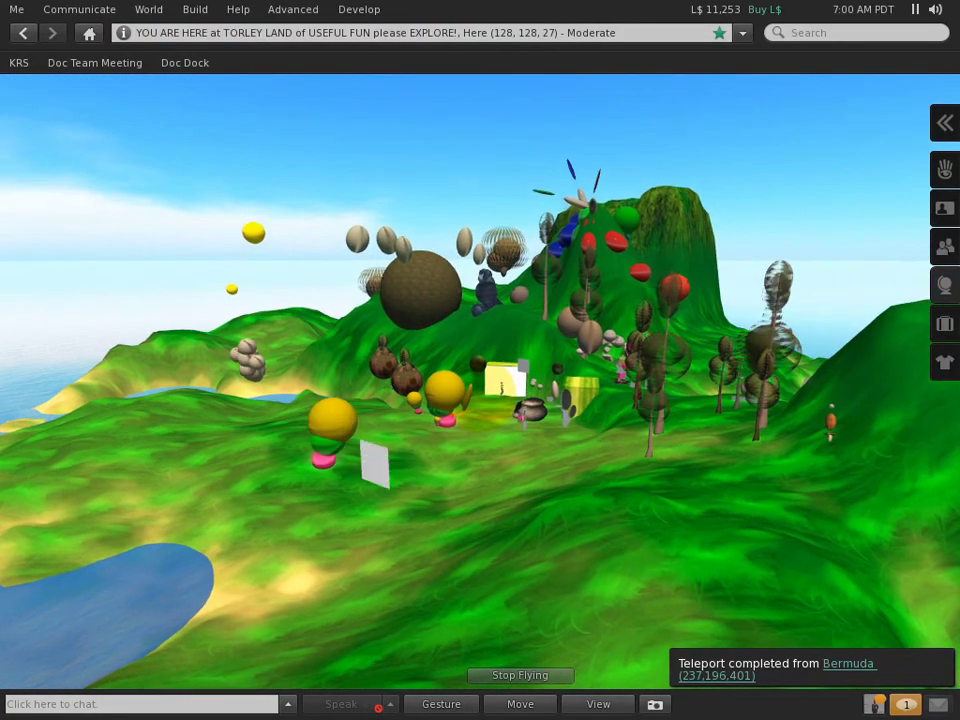
left_click(489, 374, "alt")
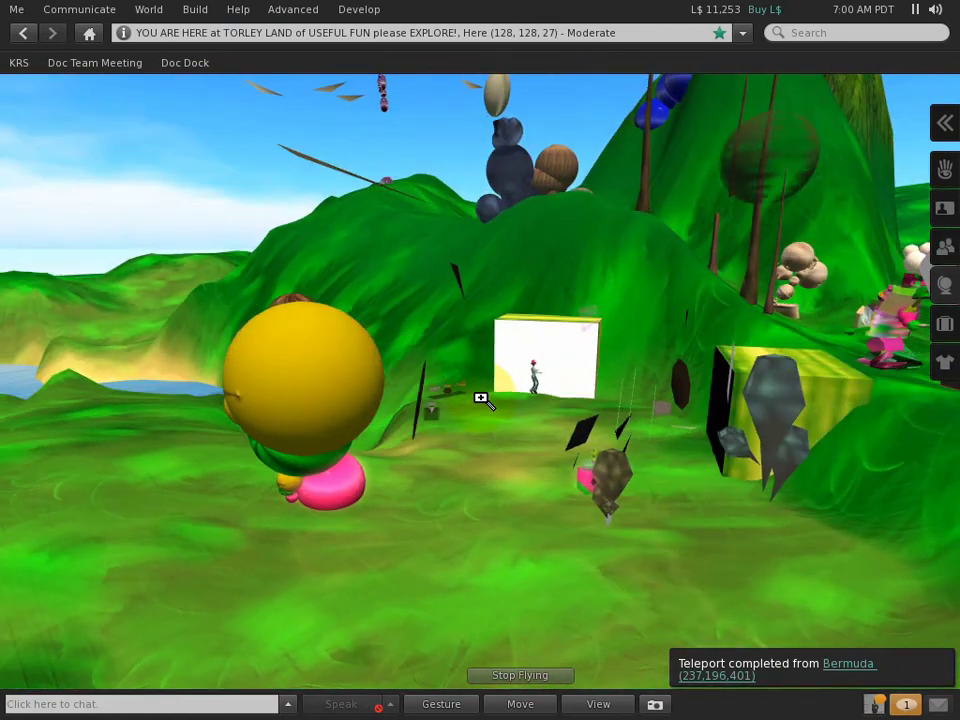